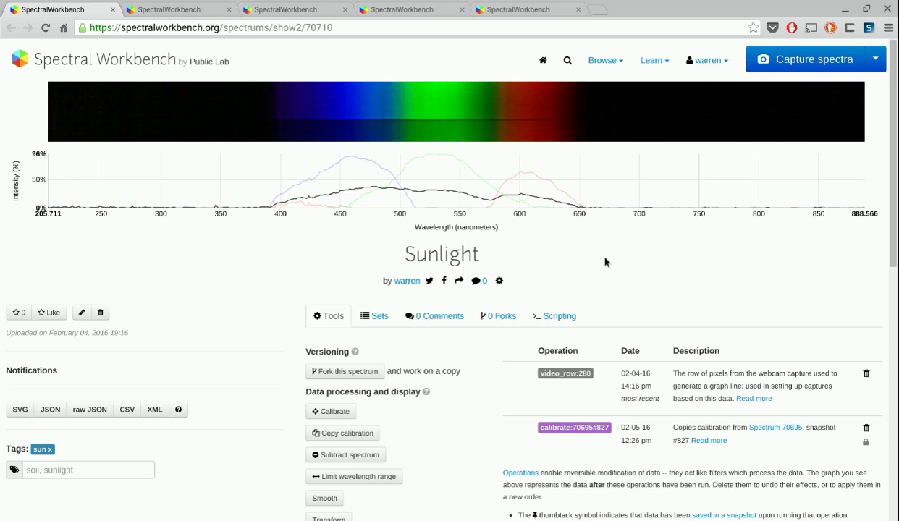
Smooth the Sunlight spectrum with a 3-point rolling average, adding a smooth:3 operation.
scroll(651, 264, down, 1)
scroll(694, 278, down, 1)
scroll(610, 235, up, 2)
scroll(722, 261, down, 1)
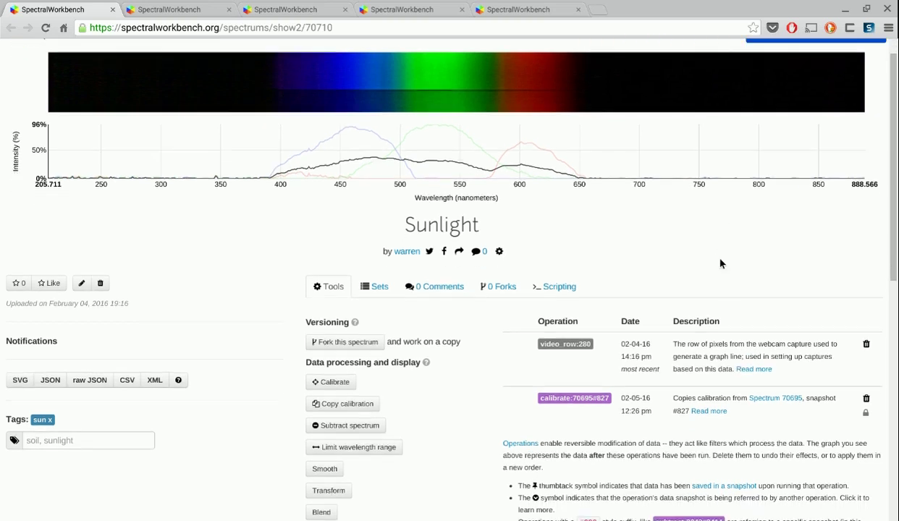
scroll(712, 266, up, 1)
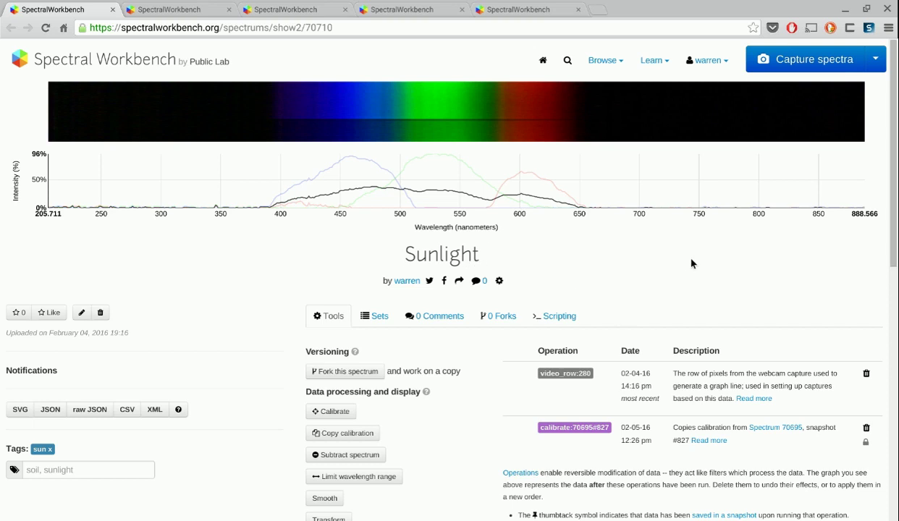
scroll(691, 264, down, 1)
scroll(691, 267, down, 2)
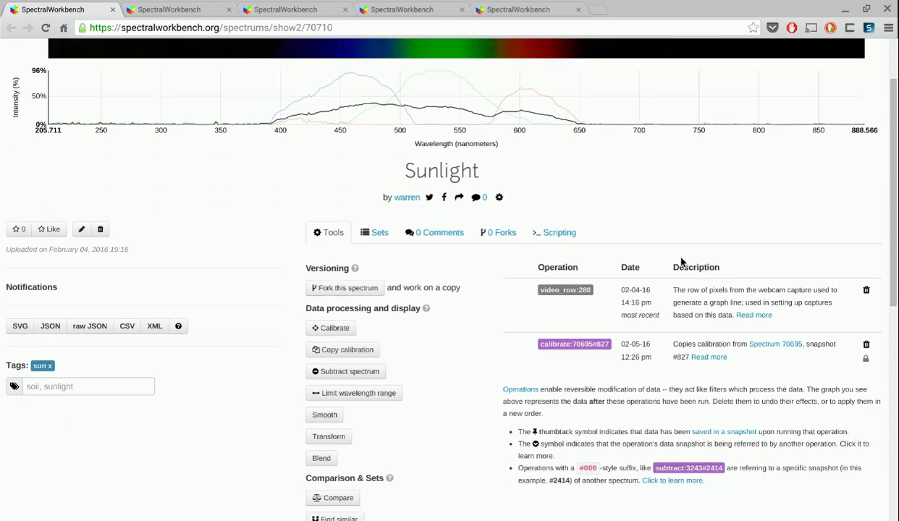
scroll(651, 266, down, 1)
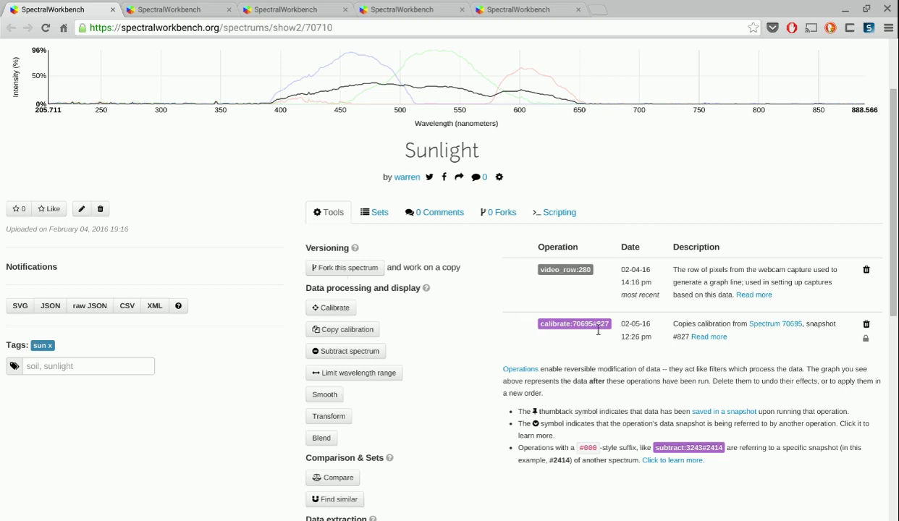
scroll(666, 329, up, 2)
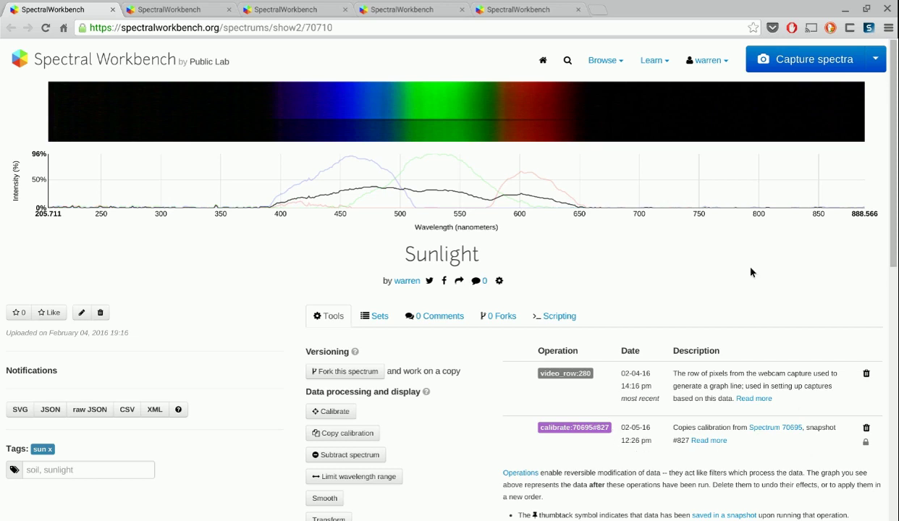
scroll(706, 298, down, 1)
scroll(705, 298, up, 1)
scroll(647, 375, down, 1)
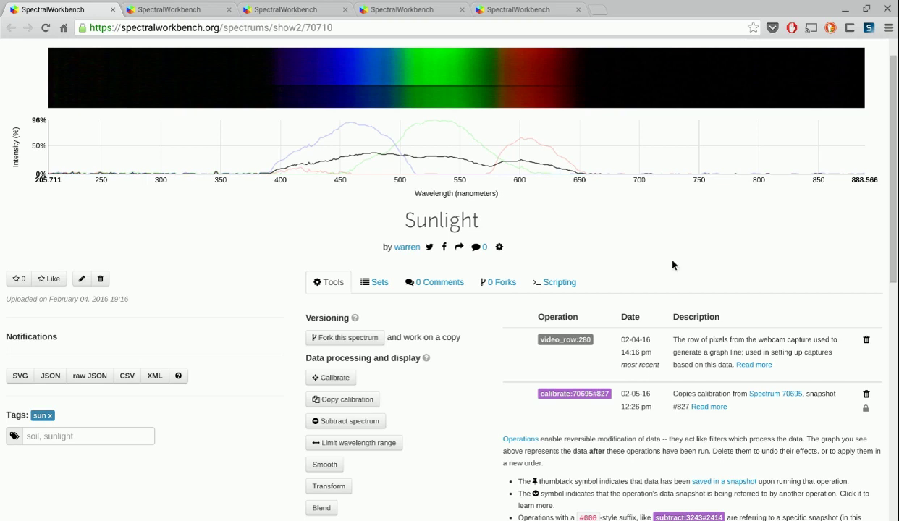
scroll(672, 262, up, 1)
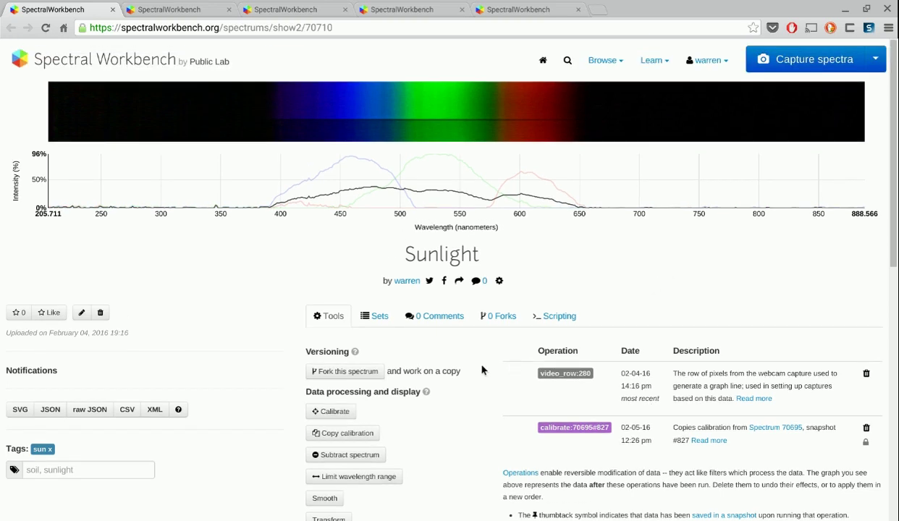
scroll(481, 370, down, 1)
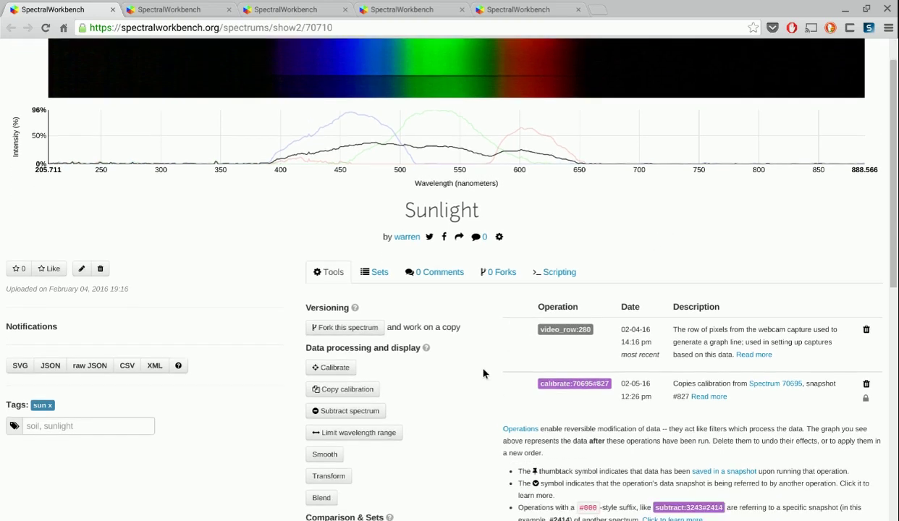
scroll(483, 372, down, 1)
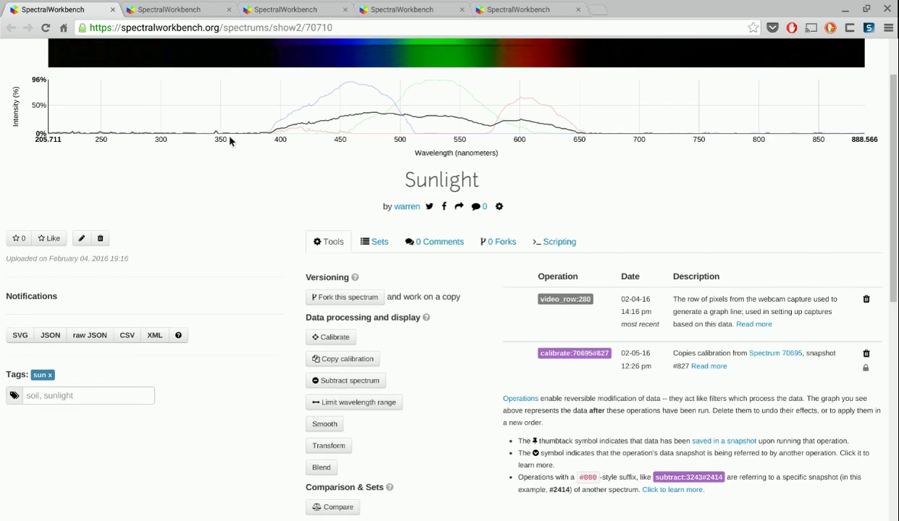
click(324, 424)
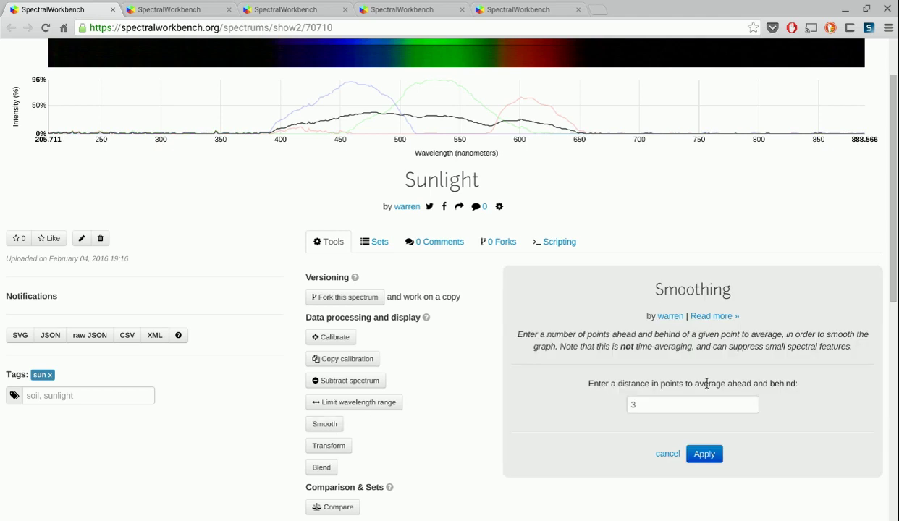
click(708, 455)
click(672, 413)
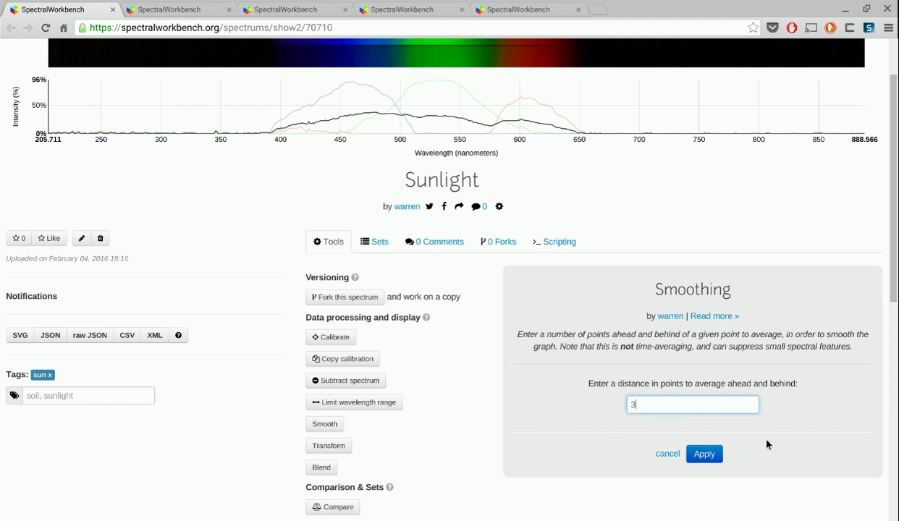
click(713, 454)
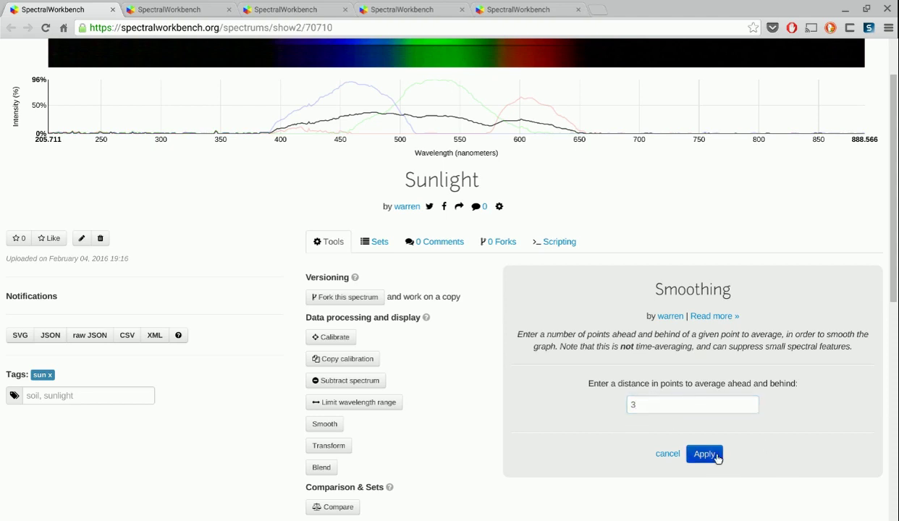
scroll(605, 210, up, 1)
Delete the smooth:3 operation, leaving calibrate:70695#827 as the most recent operation.
scroll(608, 231, up, 1)
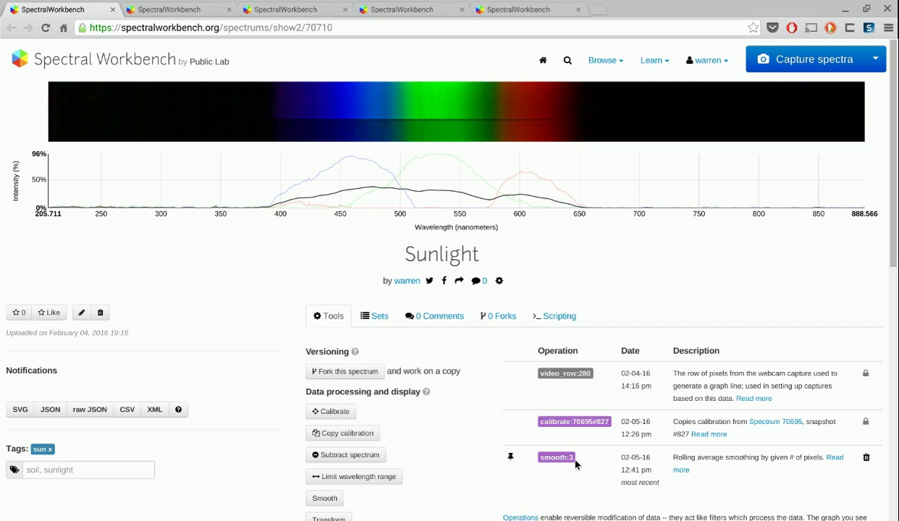
mouse_move(328, 203)
mouse_move(512, 461)
scroll(756, 463, down, 1)
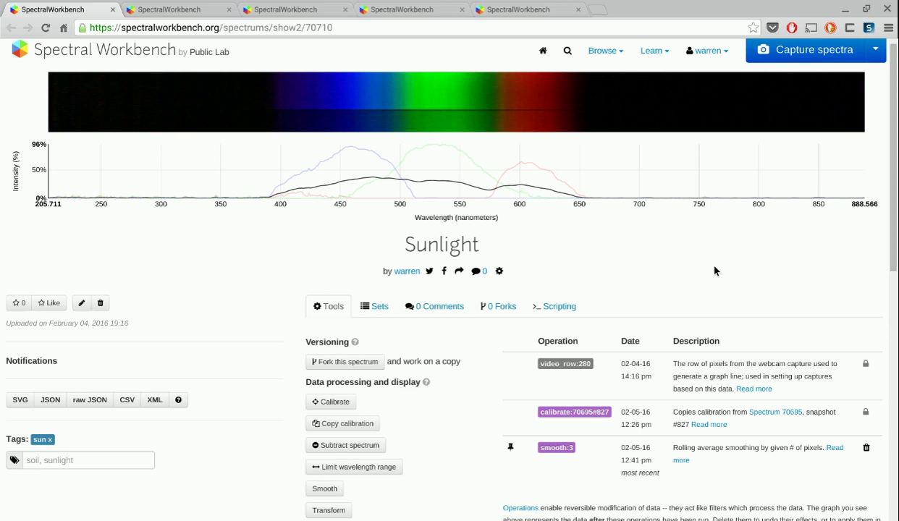
scroll(694, 268, up, 1)
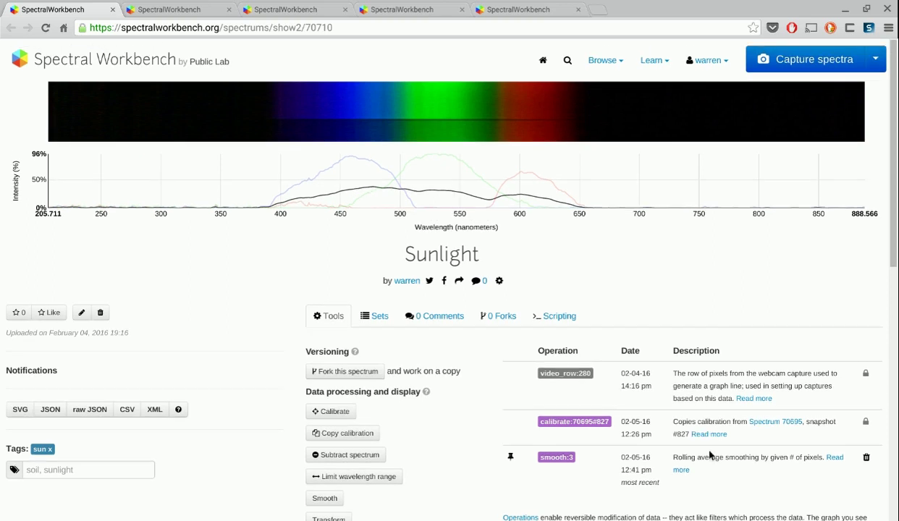
click(866, 457)
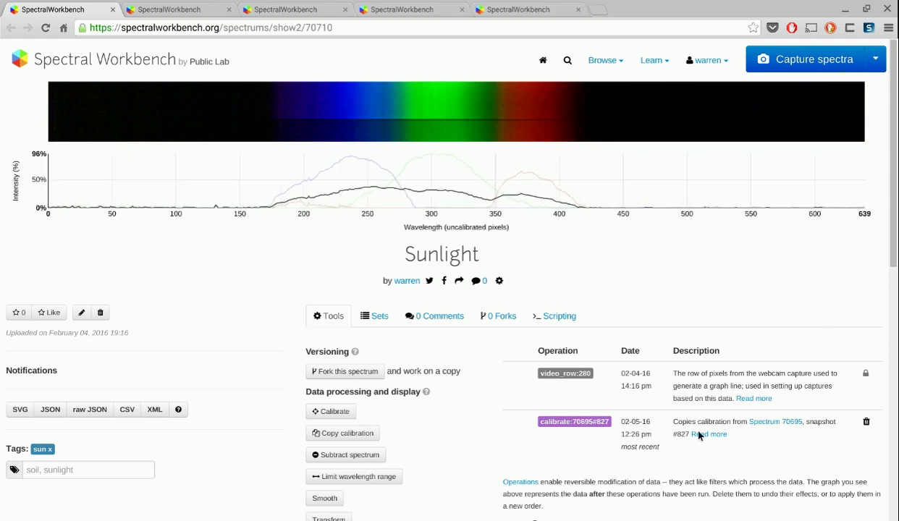
drag(642, 263, 516, 387)
scroll(516, 387, down, 3)
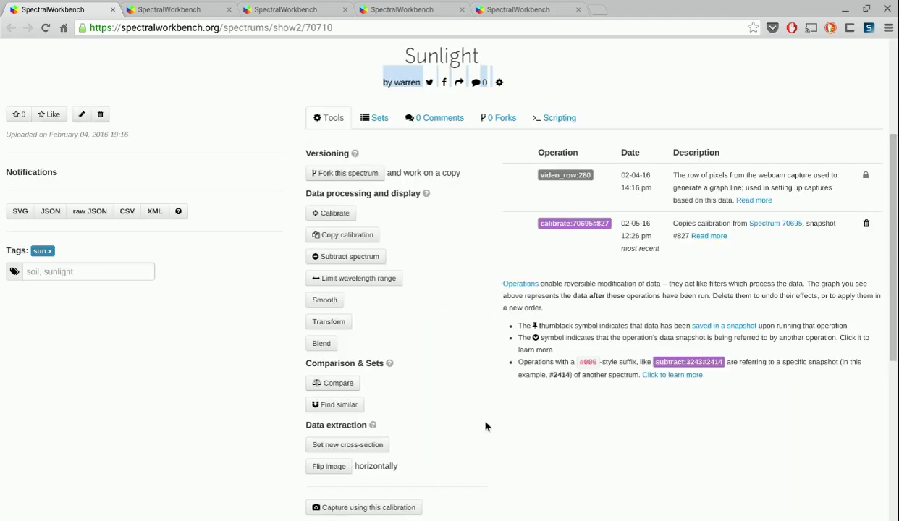
Switch to the CFL of Plastic Bag spectrum and review its linearCalibration:145.23-278.4 operation.
click(168, 9)
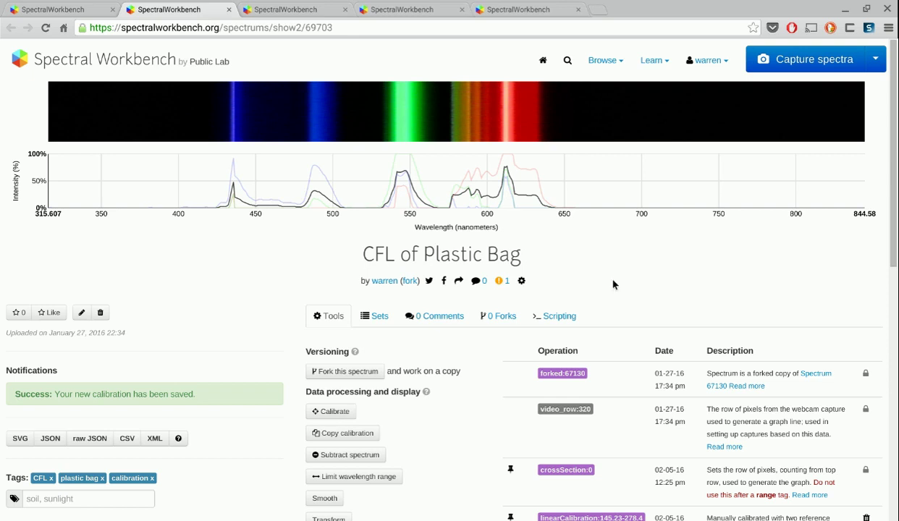
scroll(615, 275, down, 1)
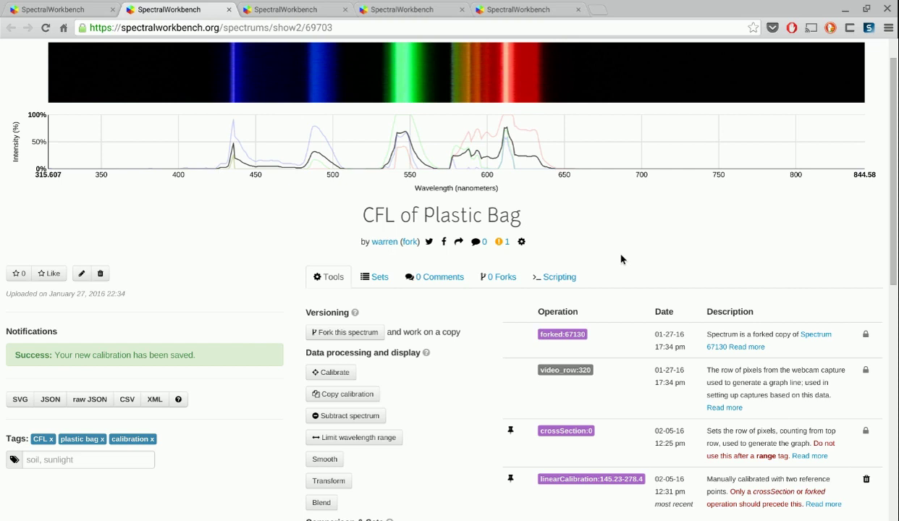
scroll(621, 259, down, 1)
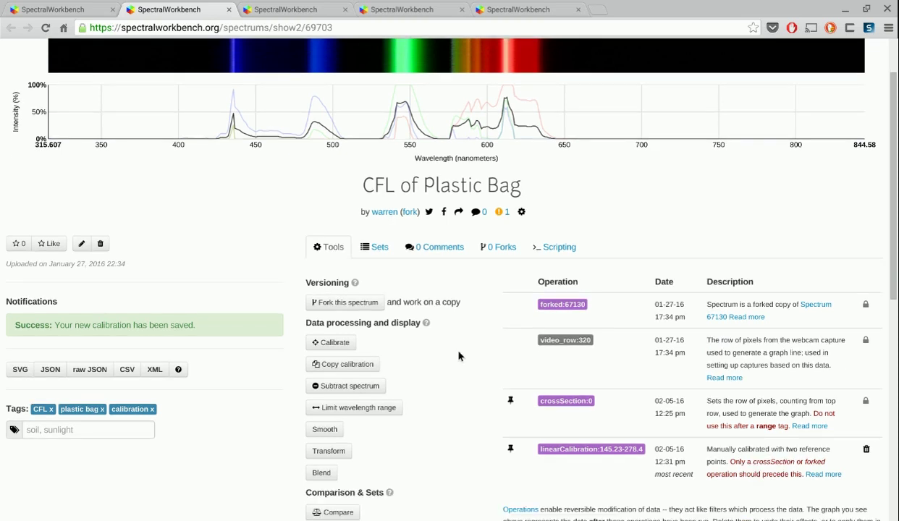
scroll(448, 290, up, 2)
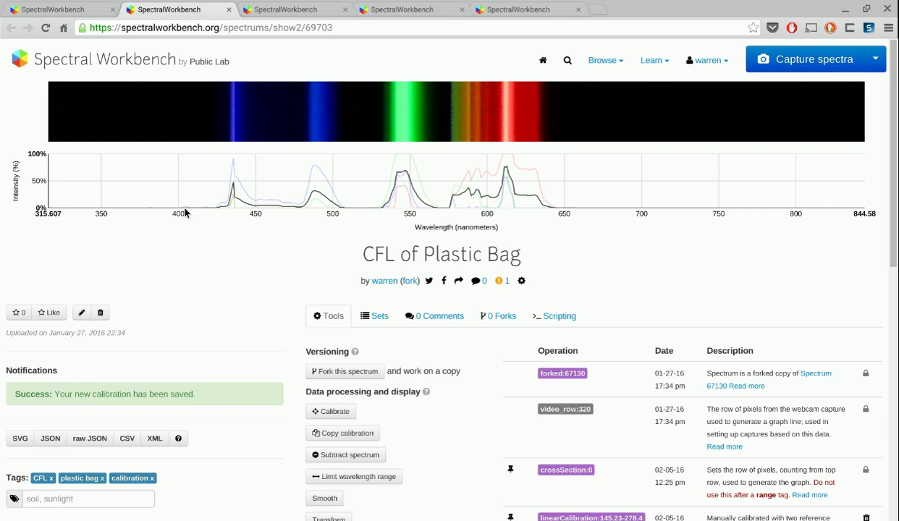
mouse_move(180, 212)
mouse_move(627, 209)
scroll(394, 401, down, 1)
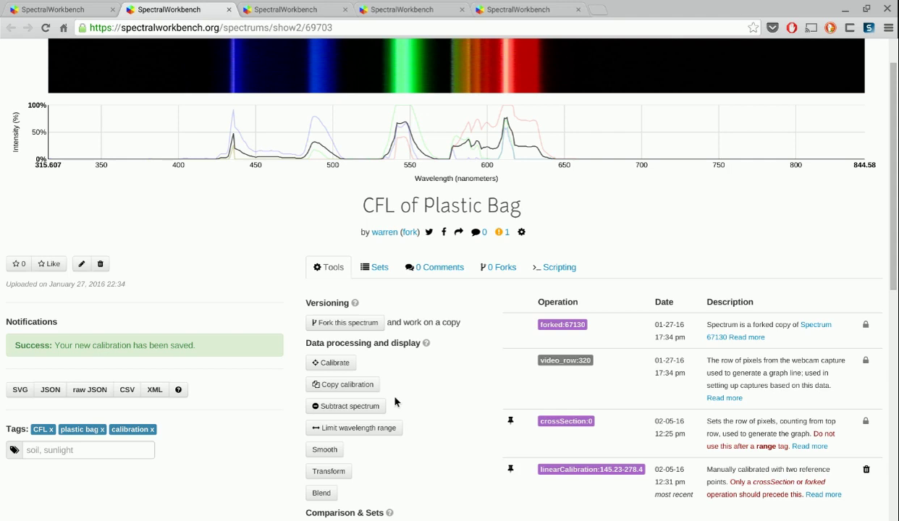
Limit the CFL of Plastic Bag spectrum to 400–700 nm, with end wavelength 700.
click(386, 429)
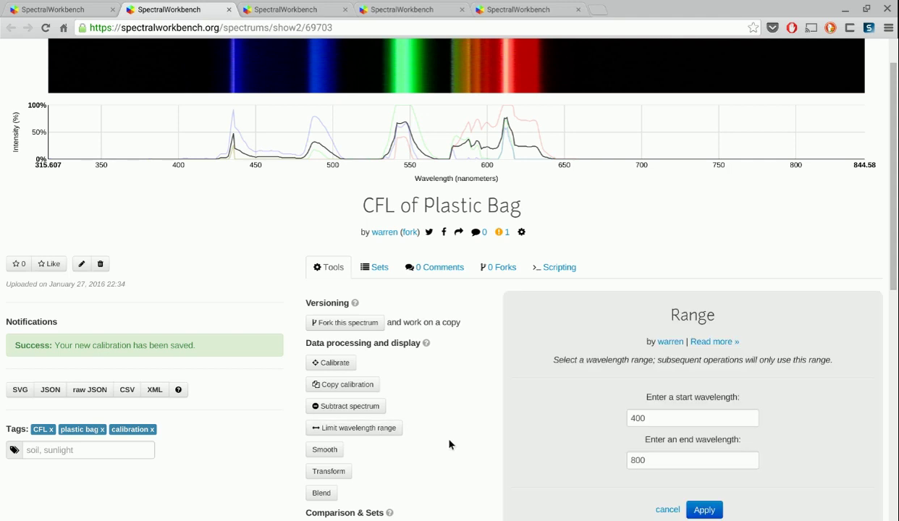
scroll(449, 445, down, 1)
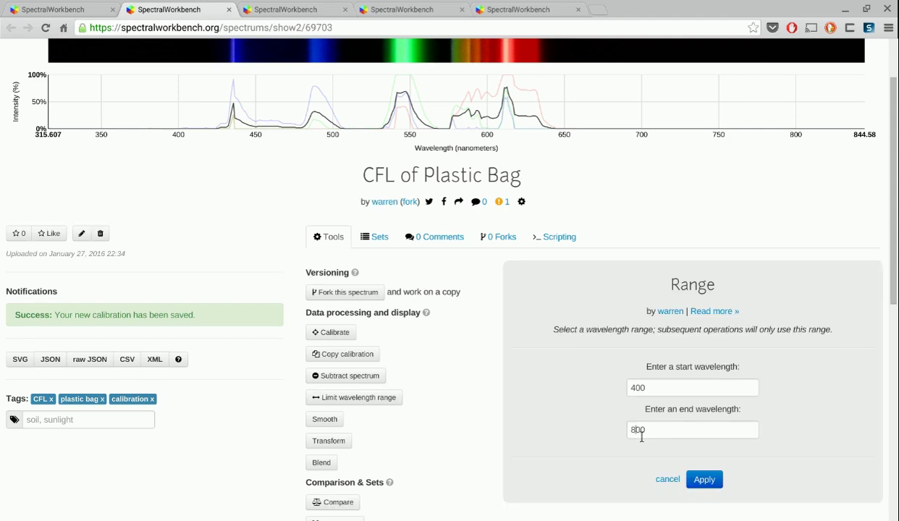
double_click(641, 431)
text(700)
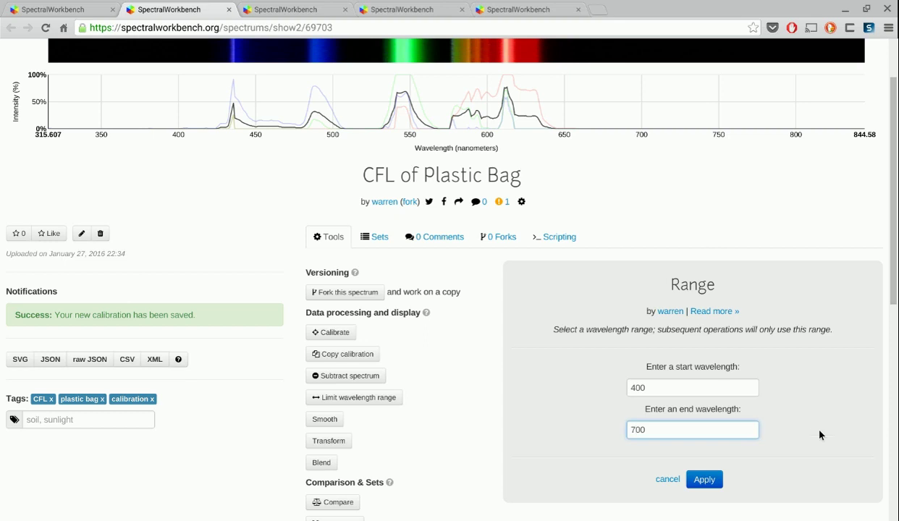
click(819, 428)
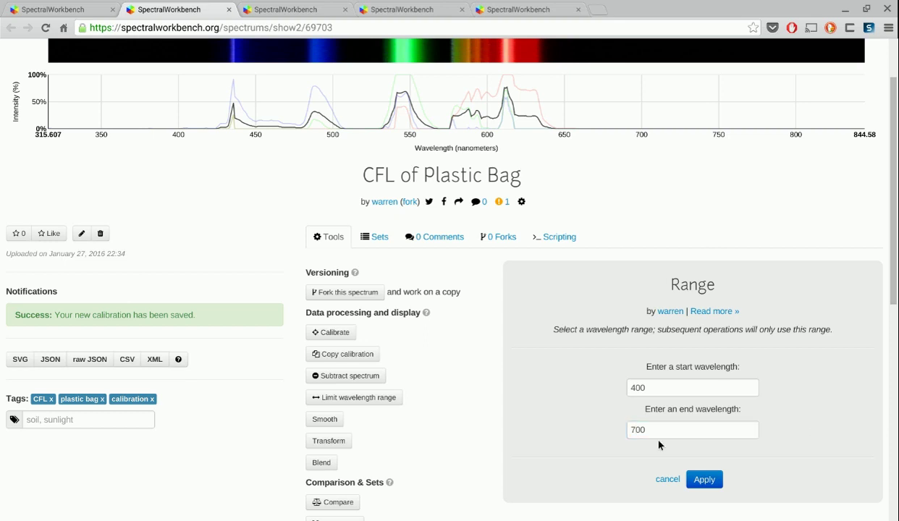
click(703, 480)
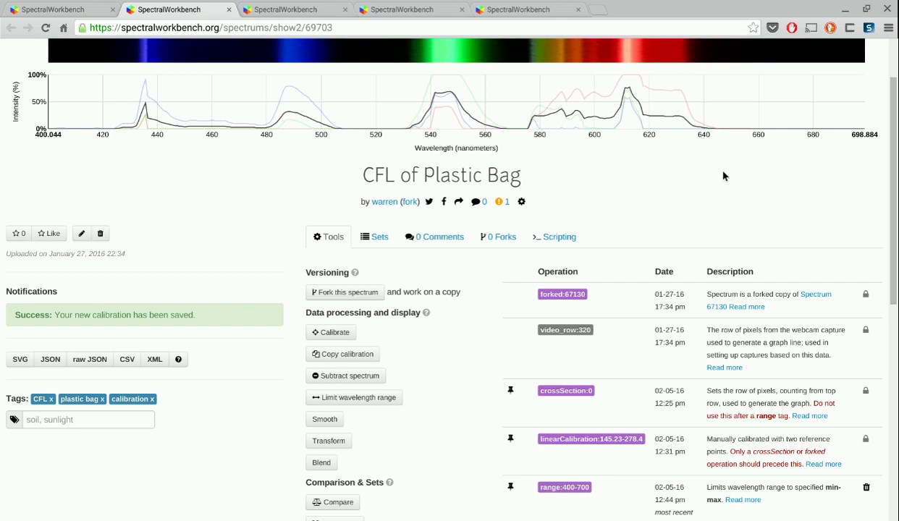
scroll(157, 132, up, 2)
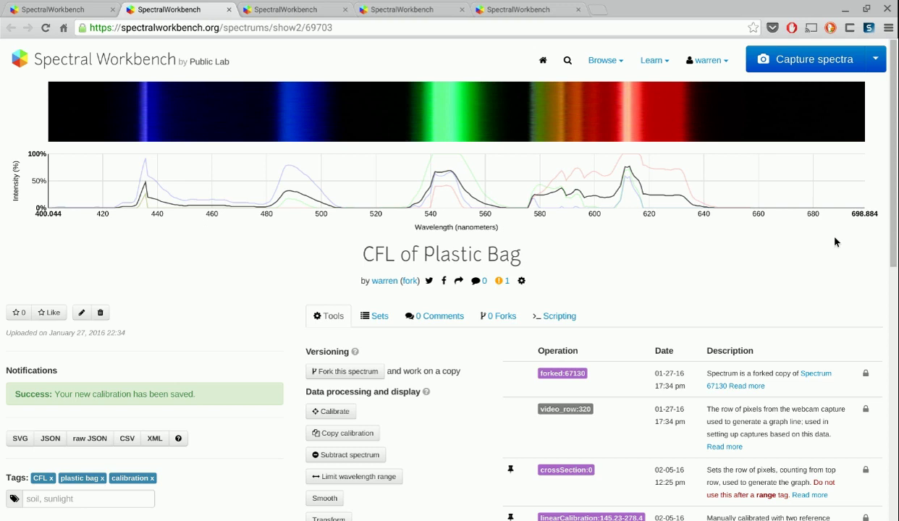
scroll(643, 272, down, 1)
scroll(643, 272, down, 1)
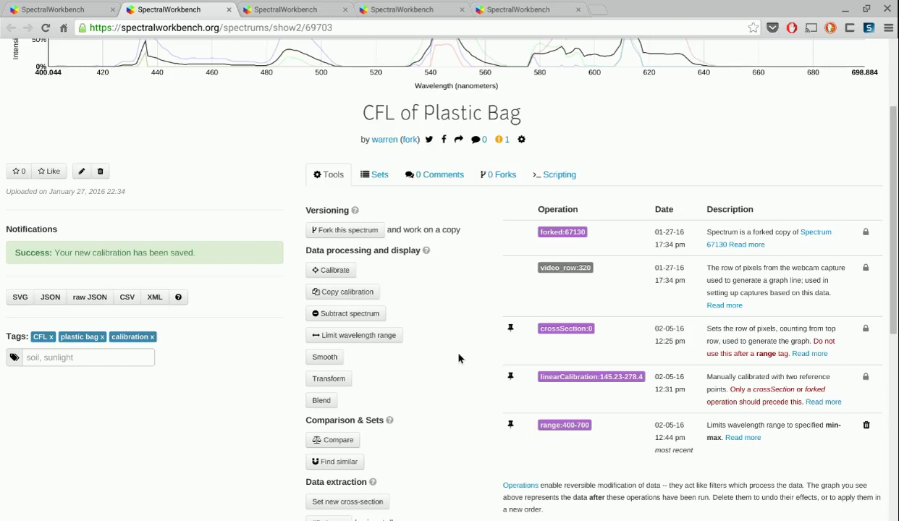
scroll(664, 255, up, 2)
scroll(461, 365, down, 1)
scroll(464, 380, down, 1)
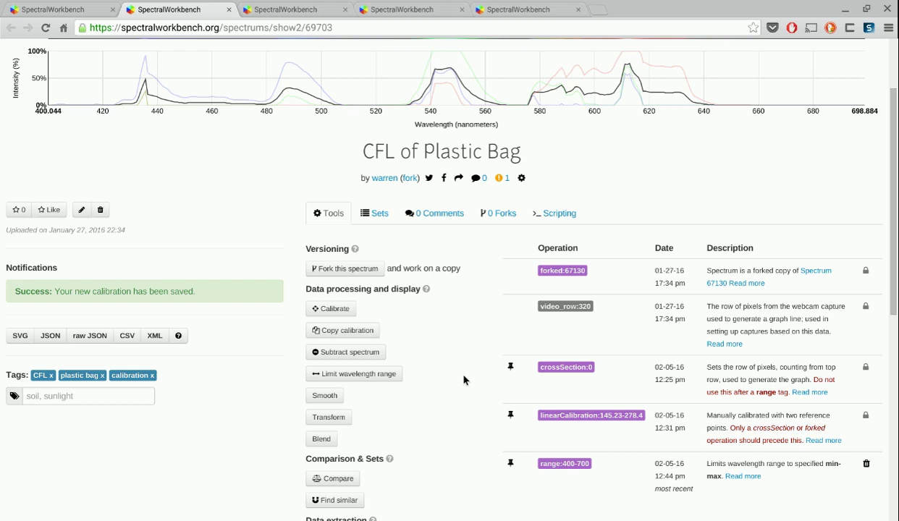
scroll(464, 380, down, 1)
Overlay #70790 High baseline noise spectrum on the CFL of Plastic Bag graph.
click(343, 413)
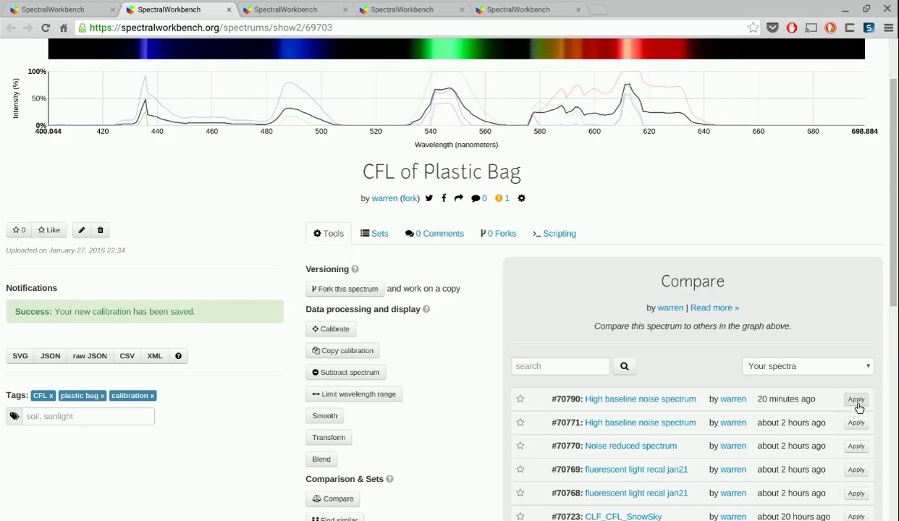
click(857, 402)
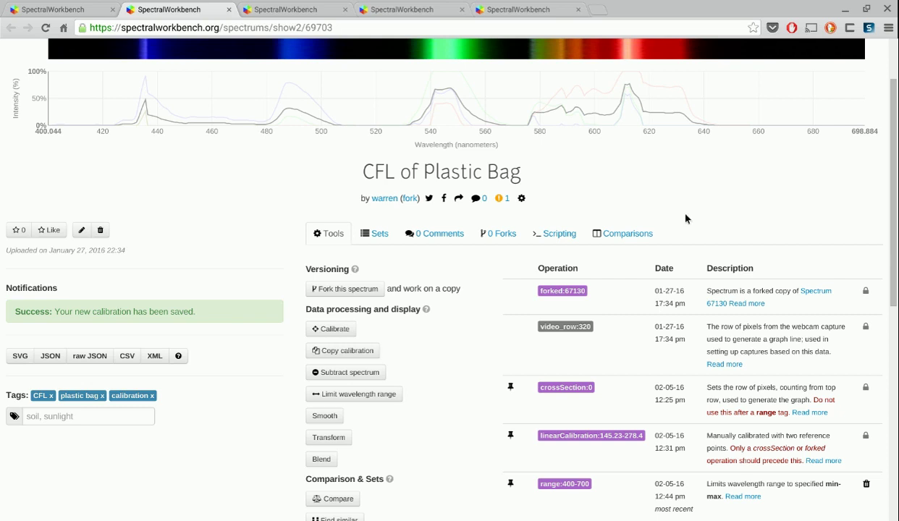
scroll(680, 224, up, 1)
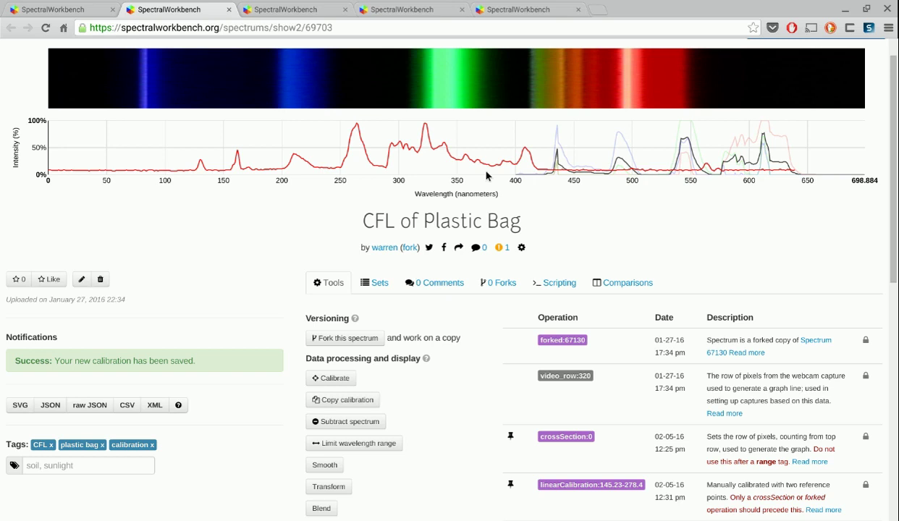
Remove High baseline noise spectrum from the comparisons, restoring the 400.044–698.884 nm graph.
scroll(550, 217, down, 1)
click(631, 257)
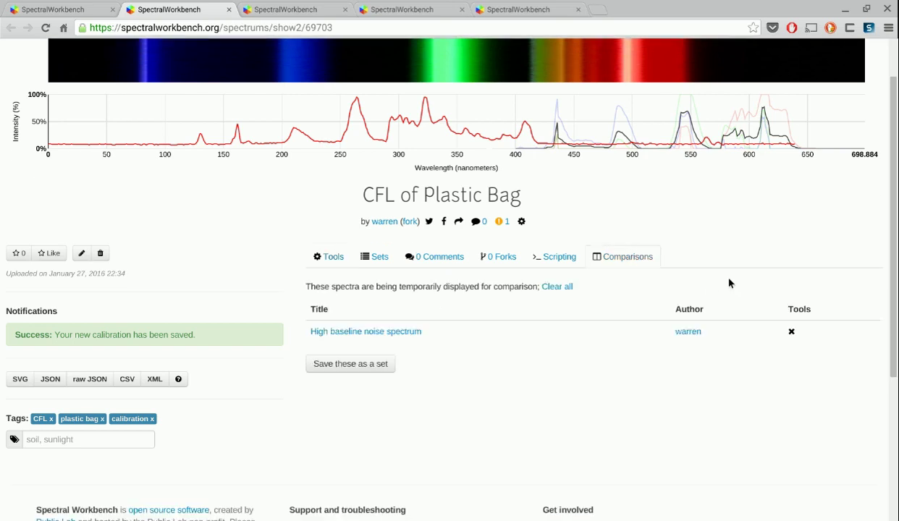
click(791, 332)
click(341, 262)
scroll(673, 232, down, 1)
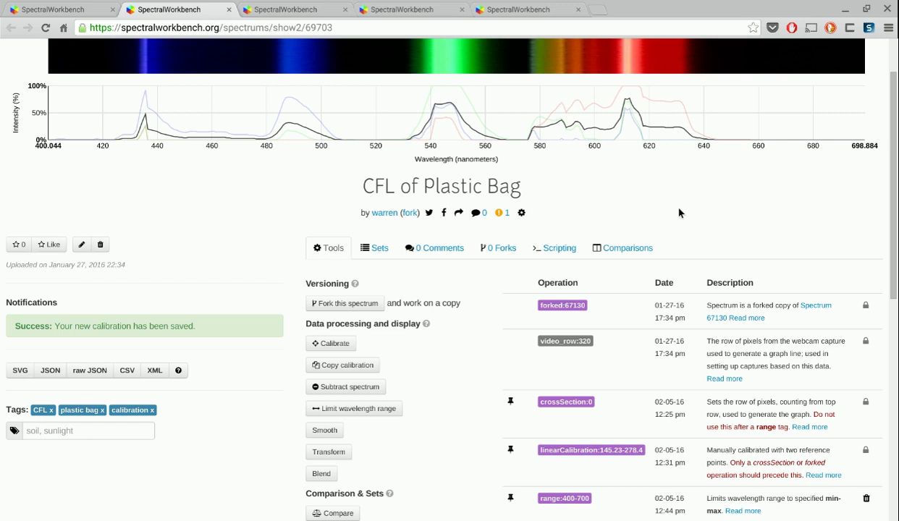
scroll(379, 363, down, 2)
Overlay another CFL spectrum from the Compare list on the CFL of Plastic Bag graph.
click(334, 441)
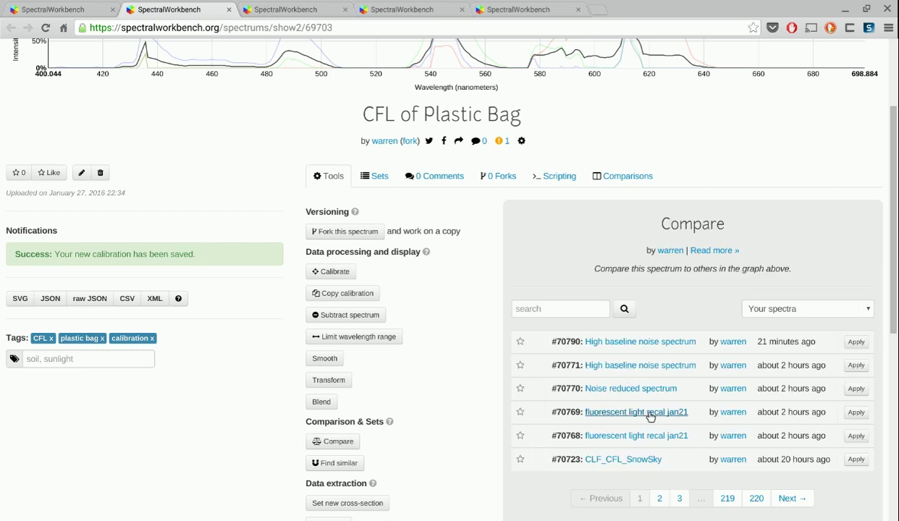
click(857, 462)
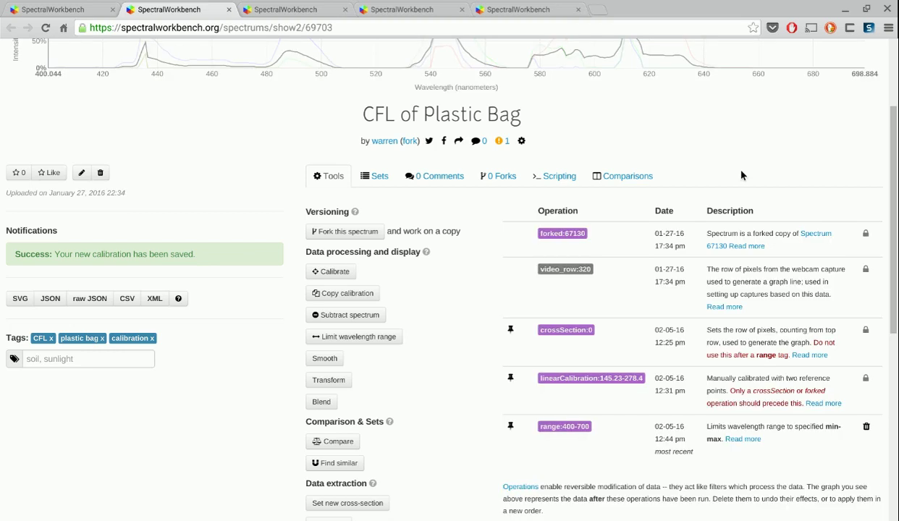
scroll(741, 176, up, 1)
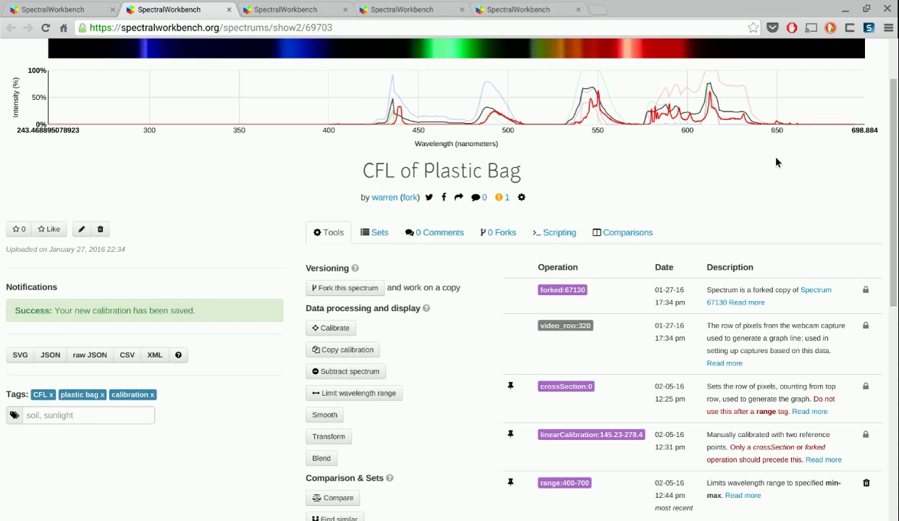
scroll(775, 162, up, 2)
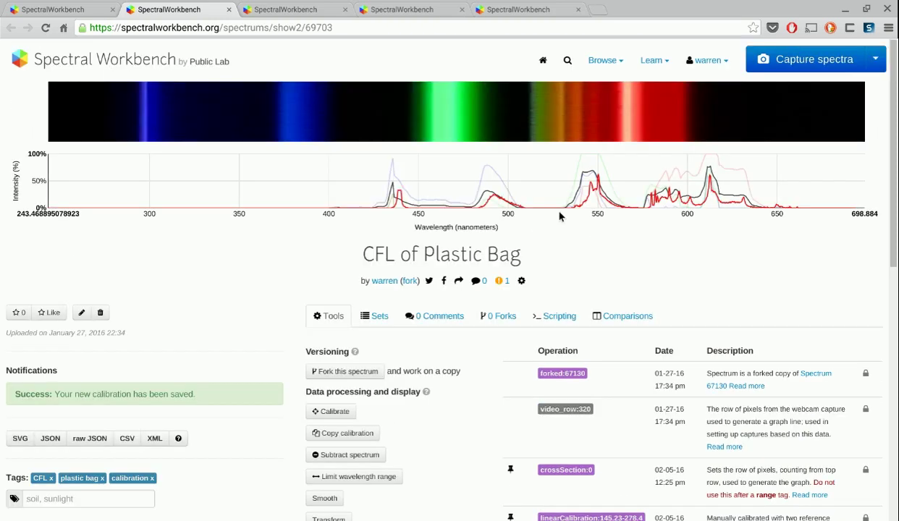
mouse_move(483, 203)
Switch to the High baseline noise spectrum page in the third browser tab.
scroll(767, 231, down, 1)
scroll(786, 267, down, 1)
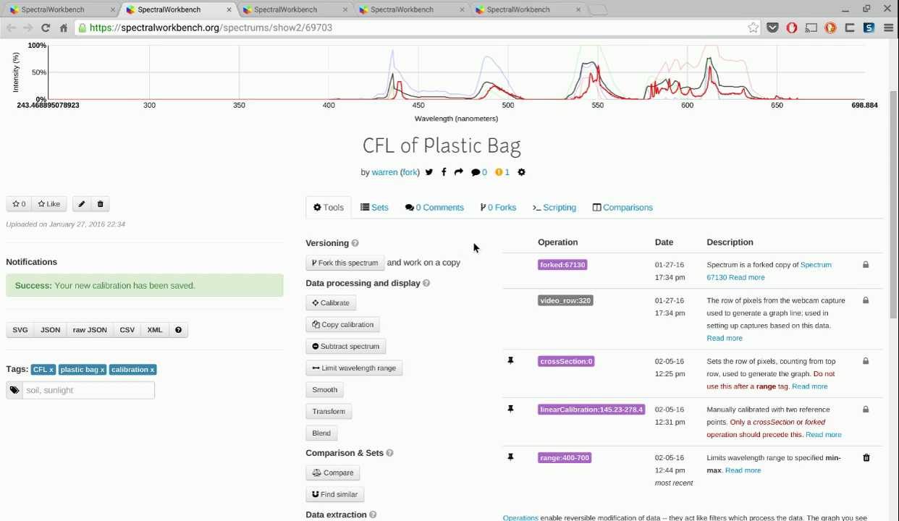
scroll(474, 247, down, 1)
click(279, 9)
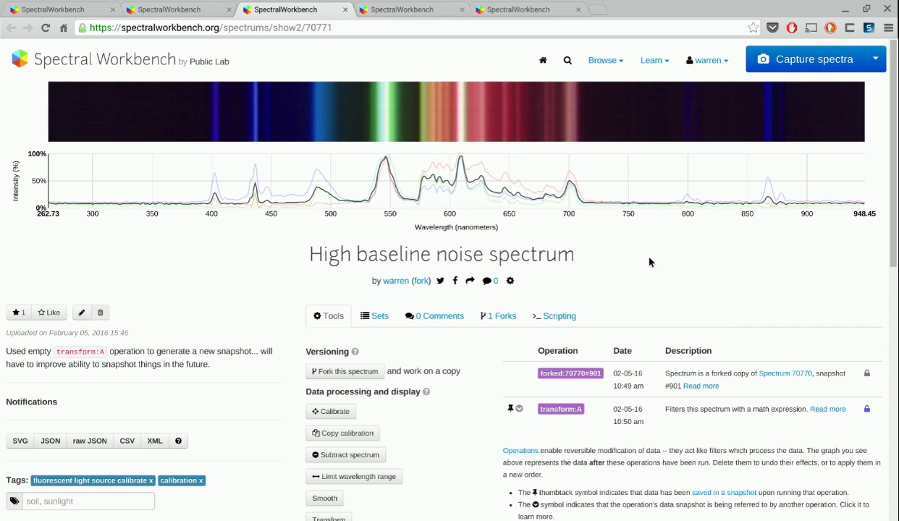
Bring up the Transform form on the High baseline noise spectrum with its expression field focused.
mouse_move(234, 220)
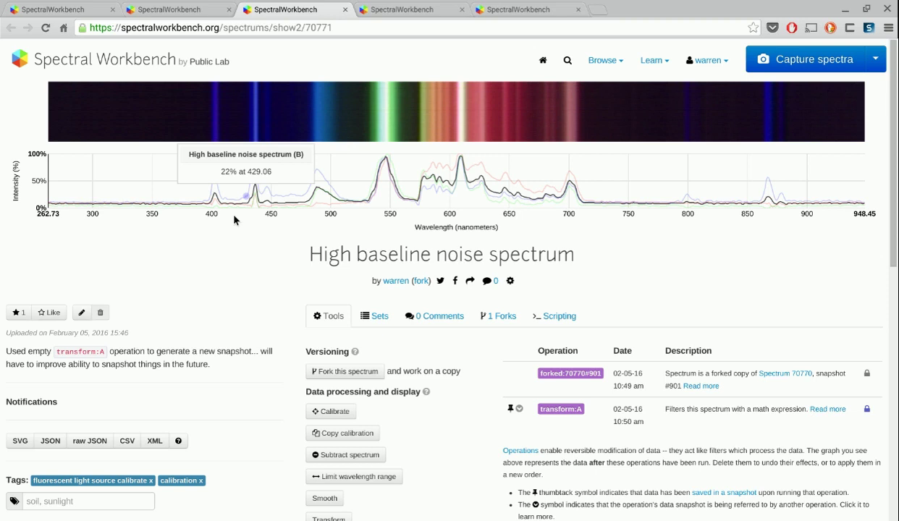
scroll(431, 406, down, 1)
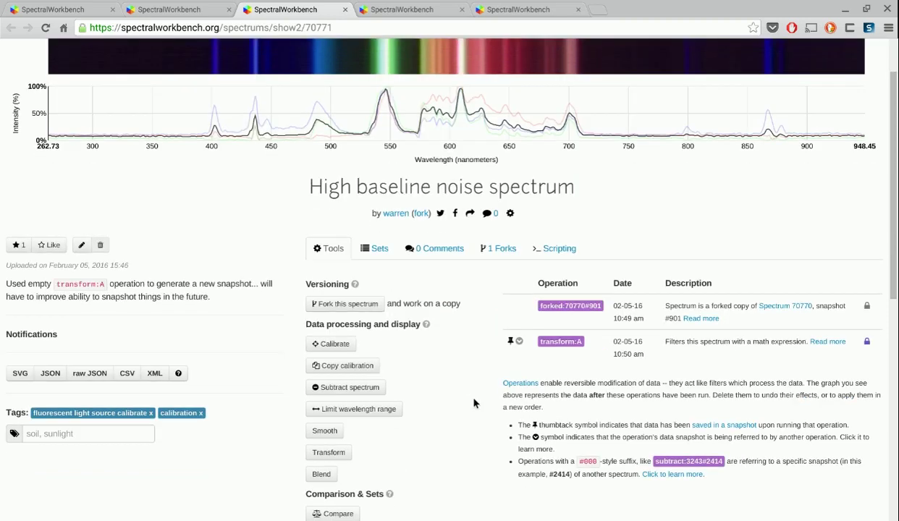
click(338, 455)
scroll(516, 363, down, 1)
scroll(517, 372, up, 1)
click(631, 398)
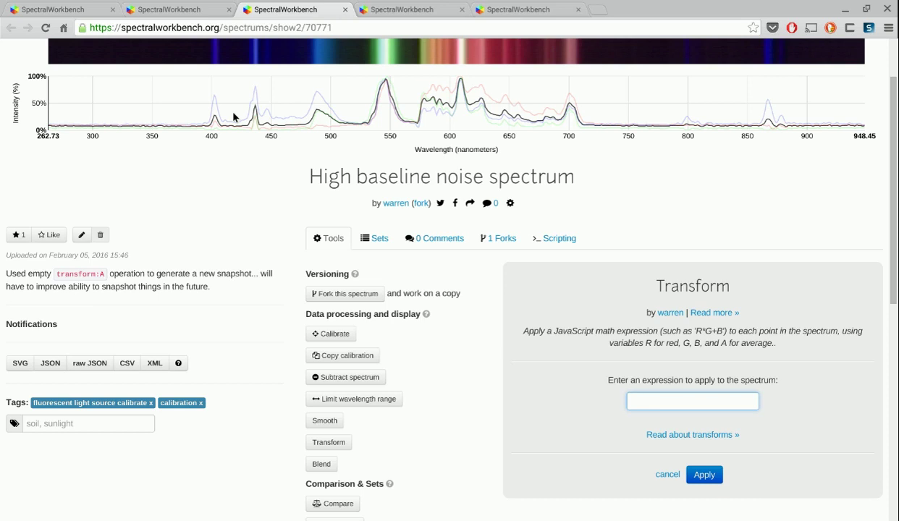
mouse_move(214, 97)
Apply a red-channel-only transform with expression R to the High baseline noise spectrum.
click(799, 404)
scroll(796, 405, down, 1)
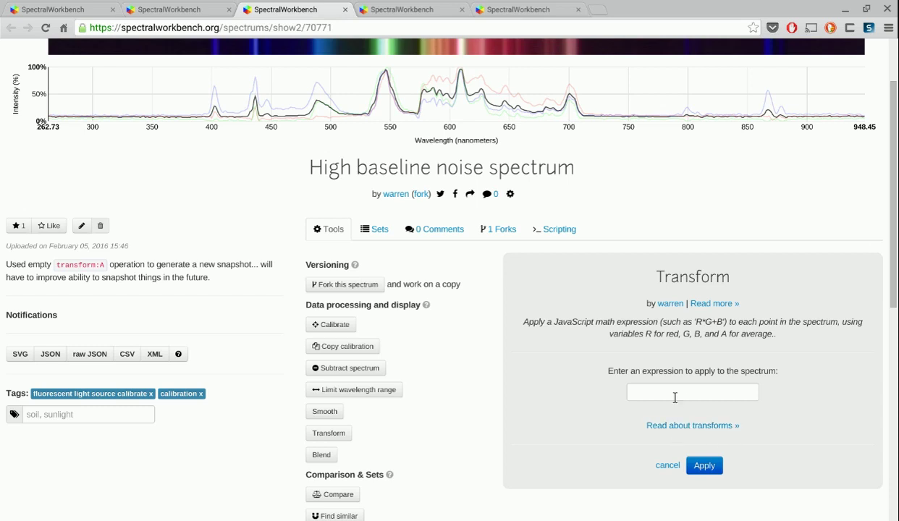
click(685, 400)
text(R)
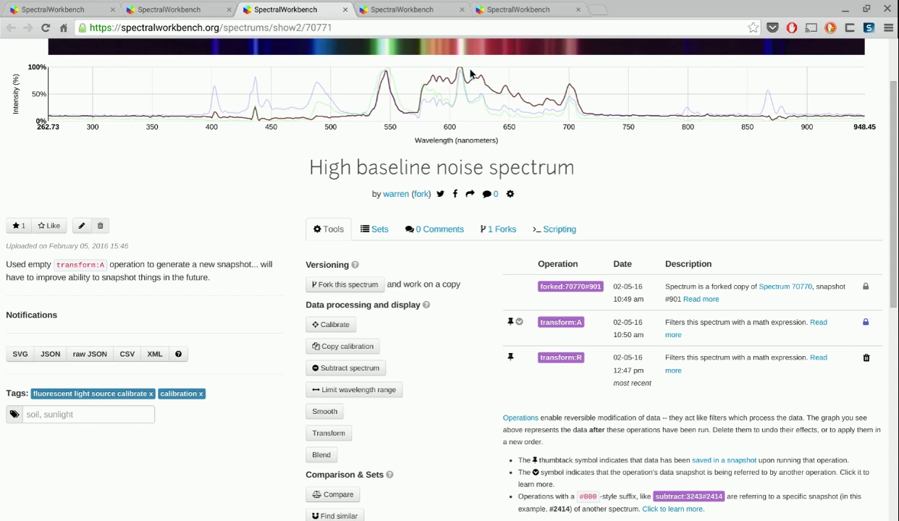
Delete the resulting transform:R operation from the operations list.
mouse_move(464, 70)
mouse_move(772, 119)
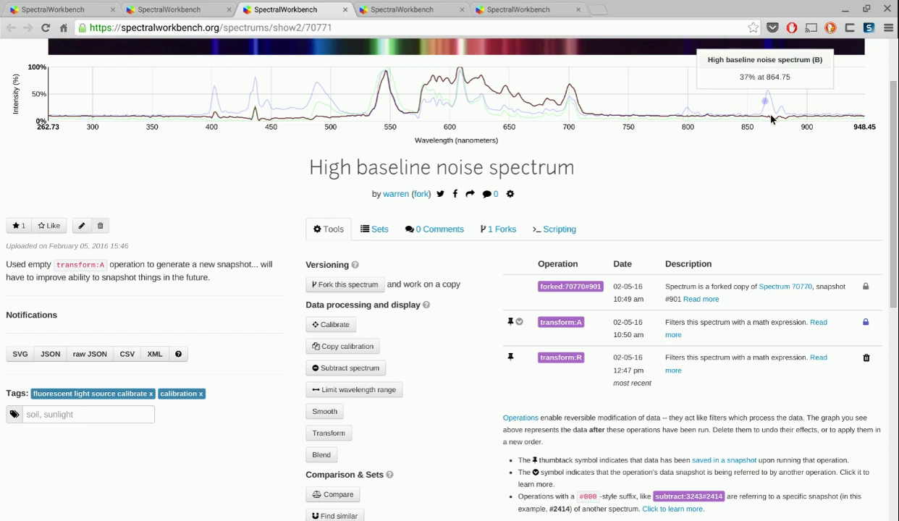
mouse_move(568, 111)
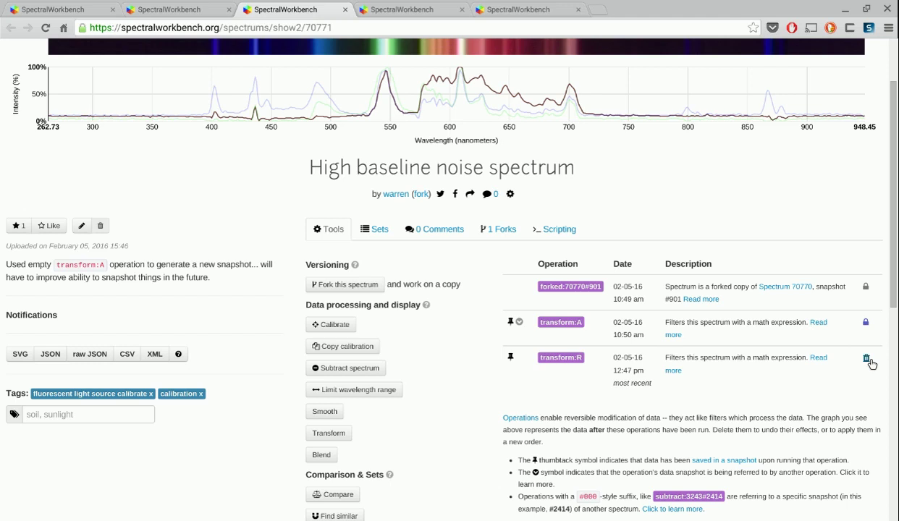
click(867, 358)
Confirm deleting transform:R and start a new math-expression transform.
click(508, 143)
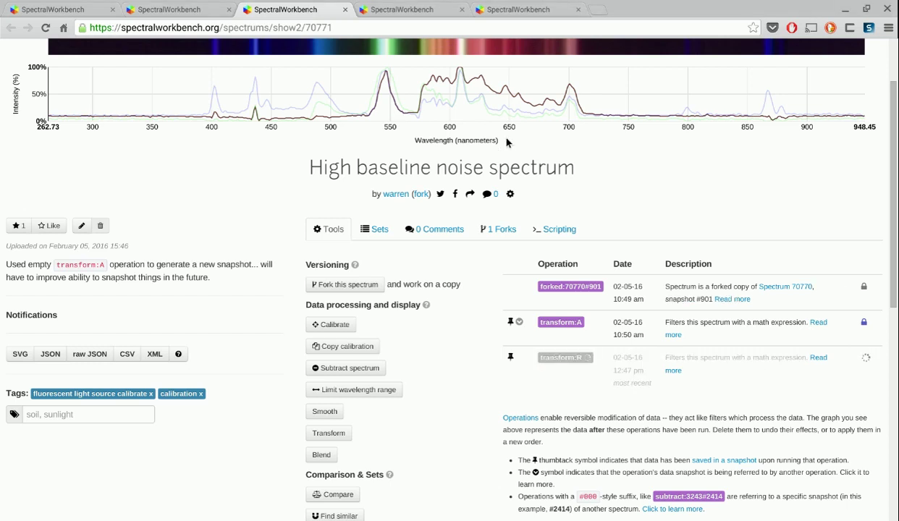
click(340, 435)
click(665, 402)
Apply an R+G+B transform, then delete it so only forked:70770#901 and transform:A remain.
text(R+B)
key(BackSpace)
text(G+B)
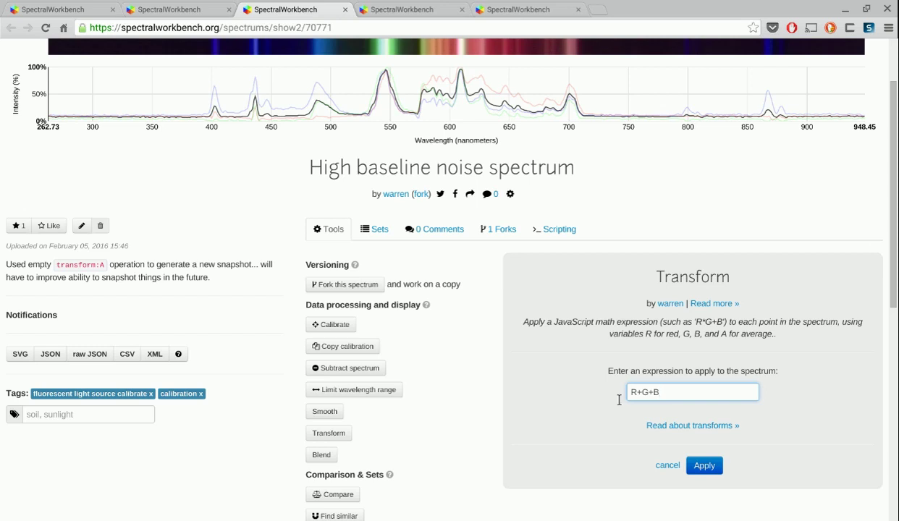
click(721, 467)
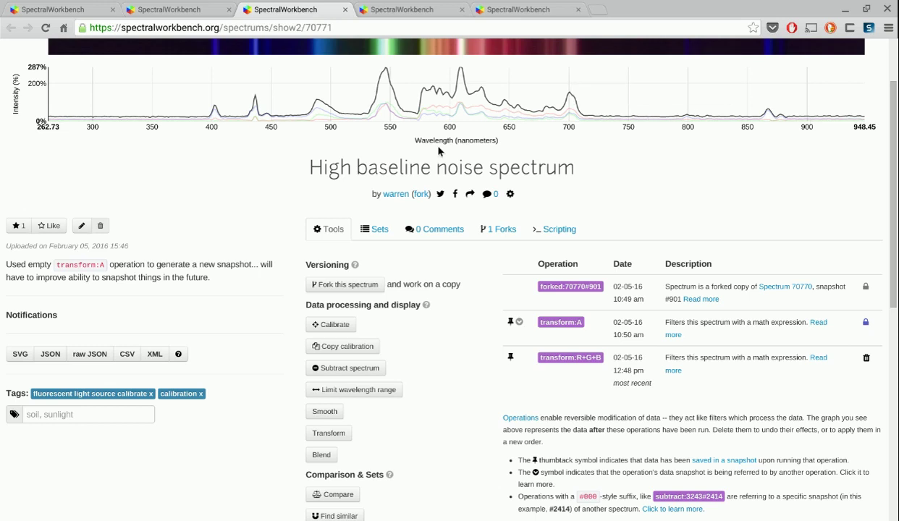
click(865, 358)
click(505, 128)
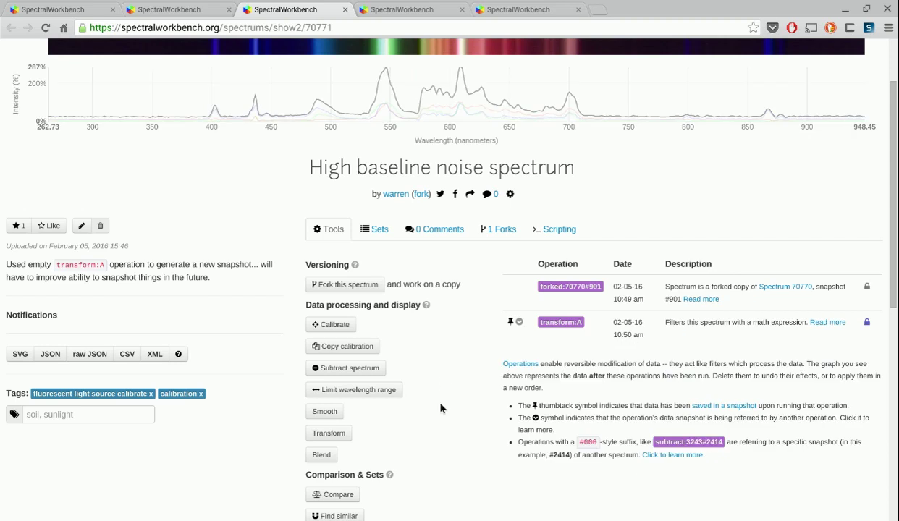
Apply a Math.min(R,G,B) transform, edited from Math.max(R,G), then delete that transform row.
click(330, 434)
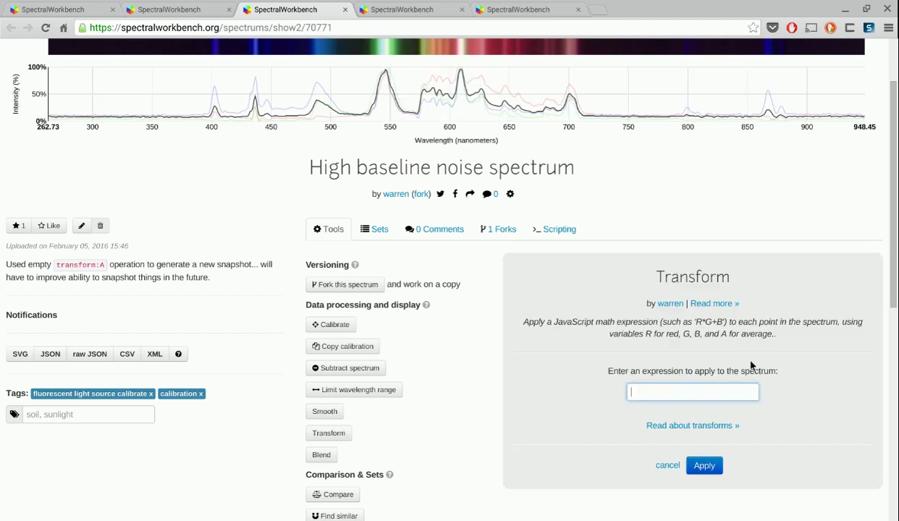
text(Math.max(R,G))
double_click(660, 392)
text(min(R,G,B)
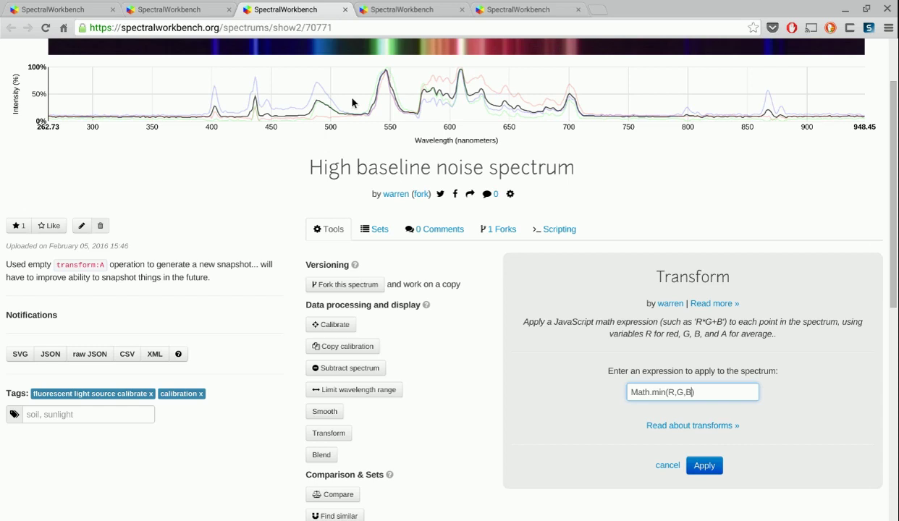
mouse_move(294, 110)
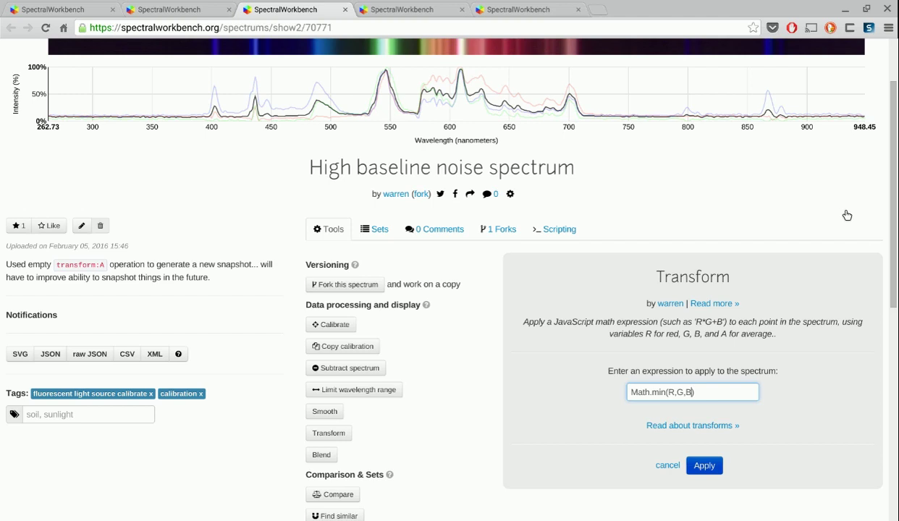
key(Return)
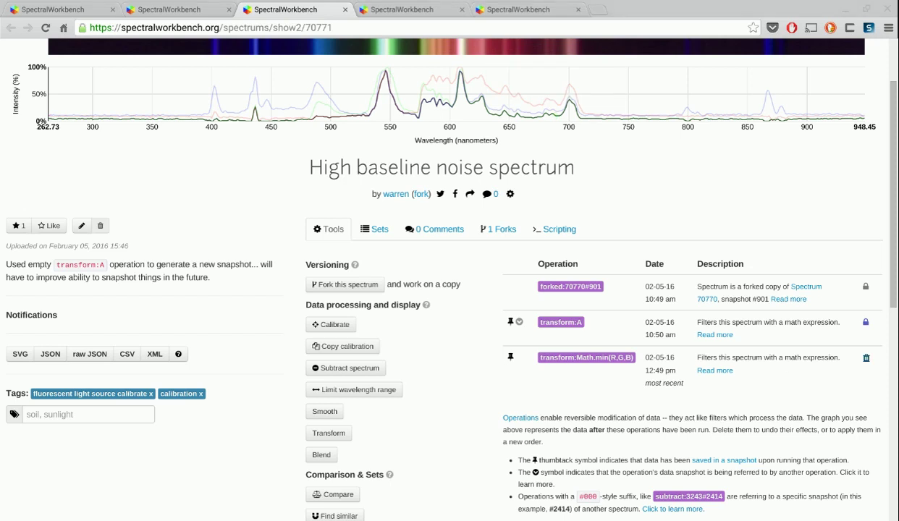
click(866, 358)
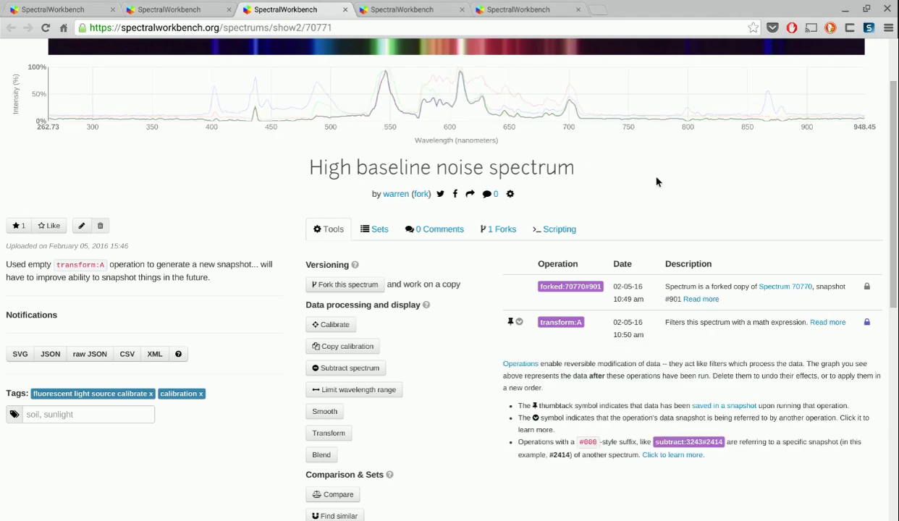
click(416, 10)
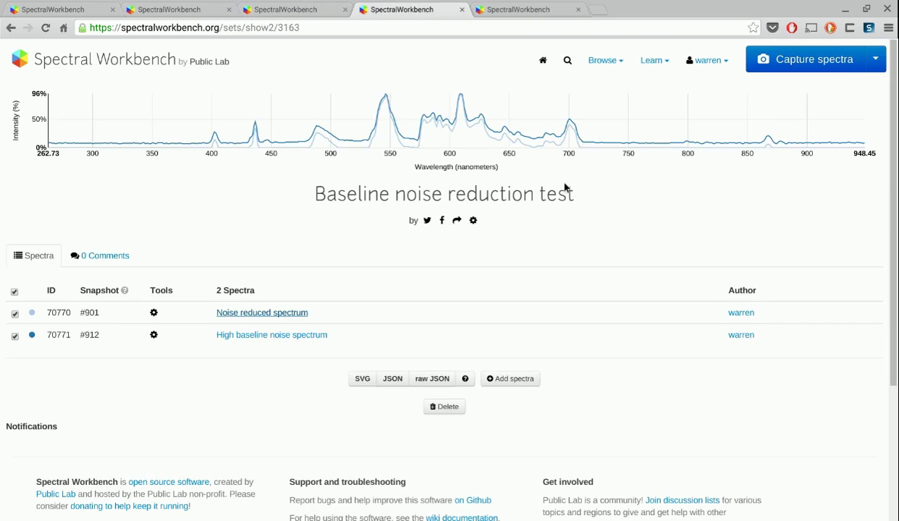
click(319, 13)
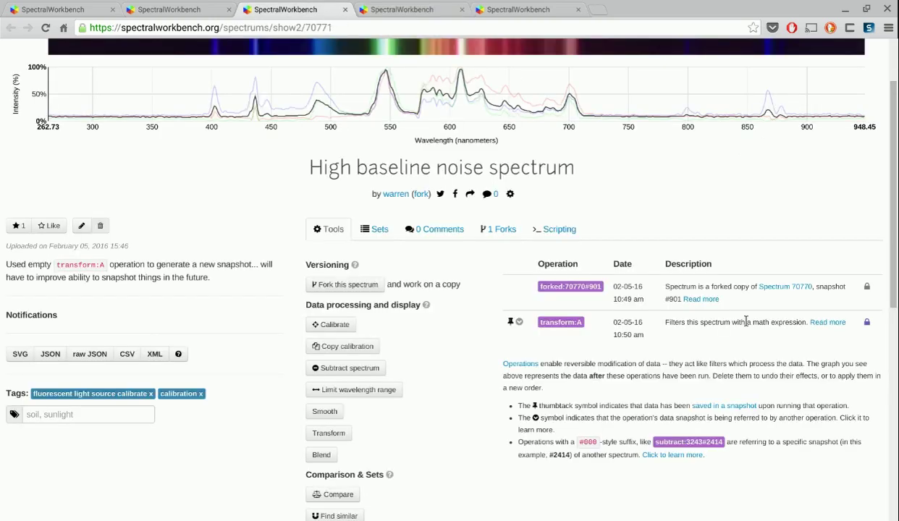
scroll(737, 272, up, 1)
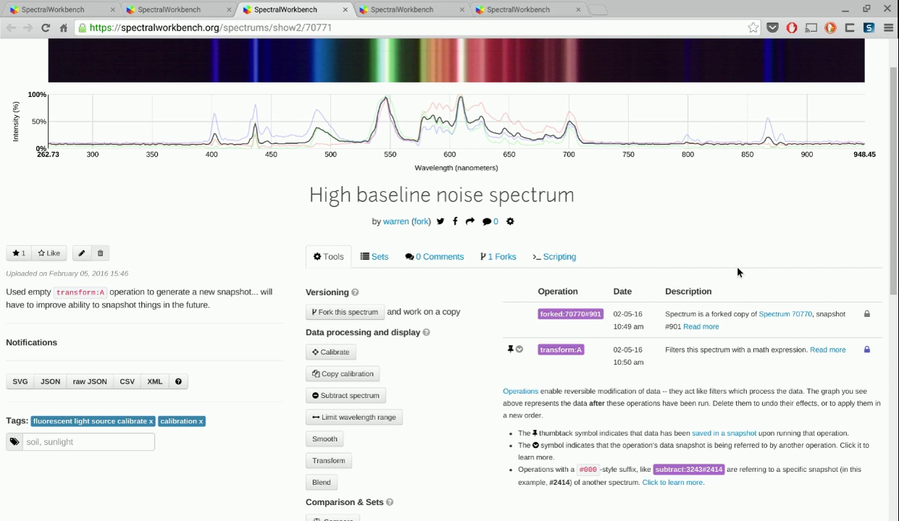
scroll(622, 128, up, 2)
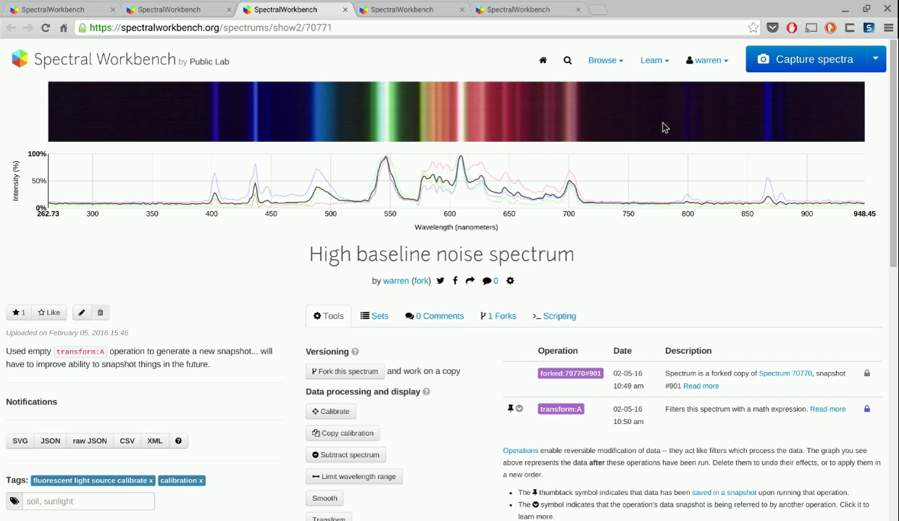
mouse_move(613, 207)
mouse_move(186, 209)
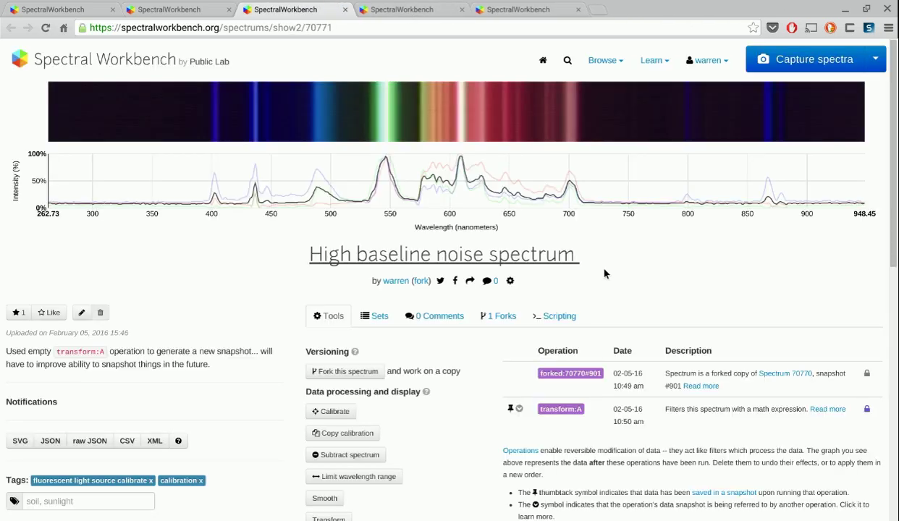
Inspect the Noise reduced spectrum's transform expression, highlighting its A-0.15 term.
click(434, 10)
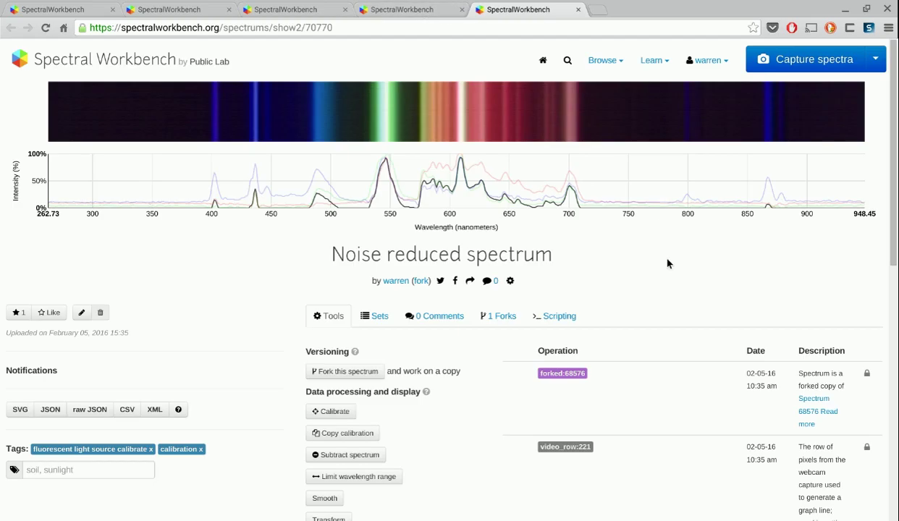
scroll(667, 263, down, 3)
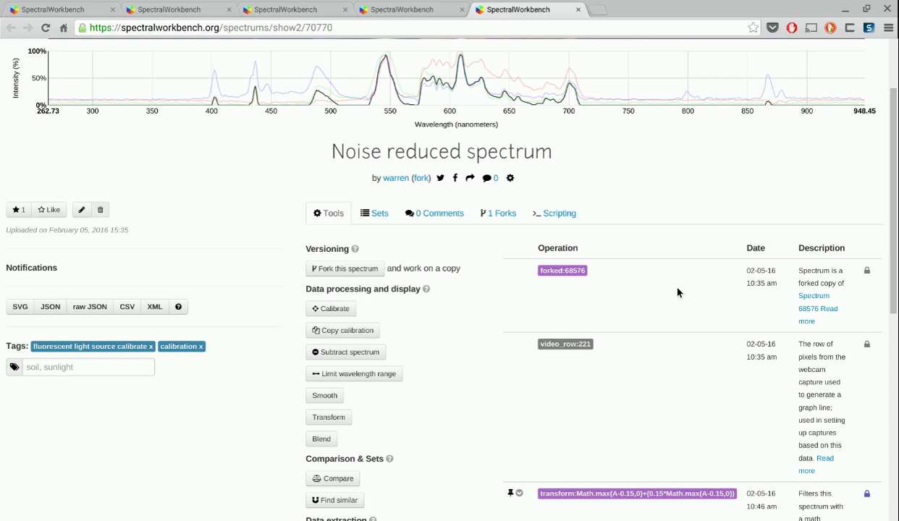
scroll(678, 292, down, 3)
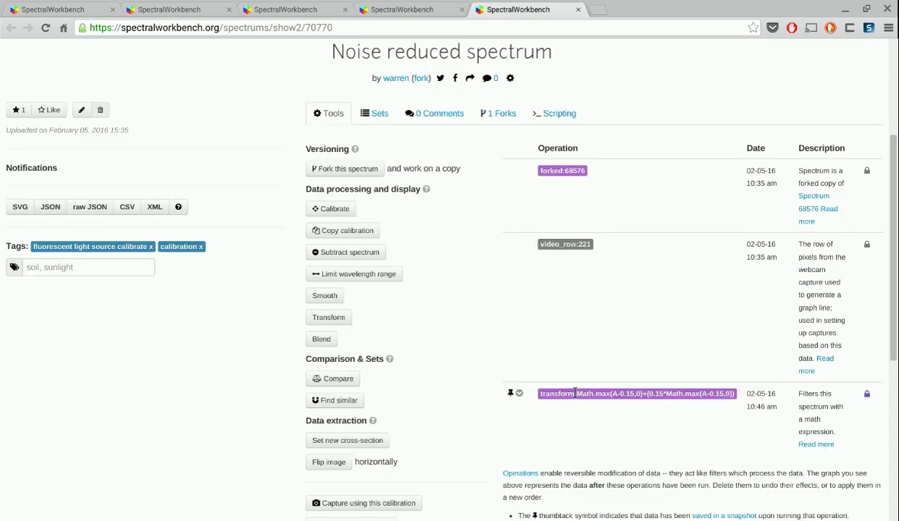
drag(575, 392, 742, 405)
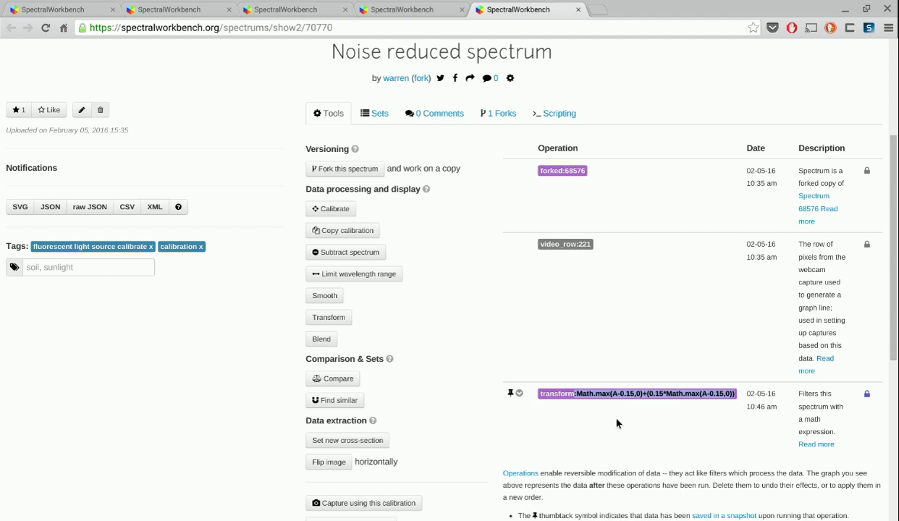
scroll(615, 423, up, 5)
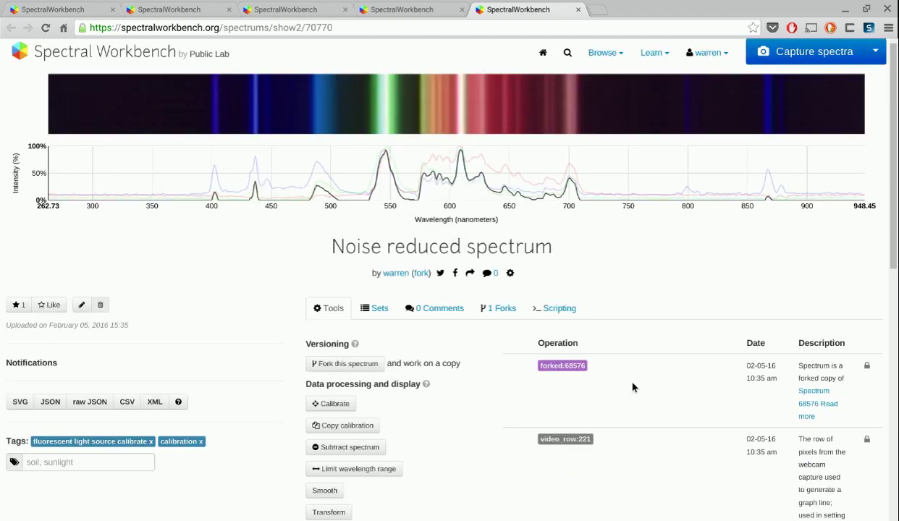
scroll(632, 387, down, 3)
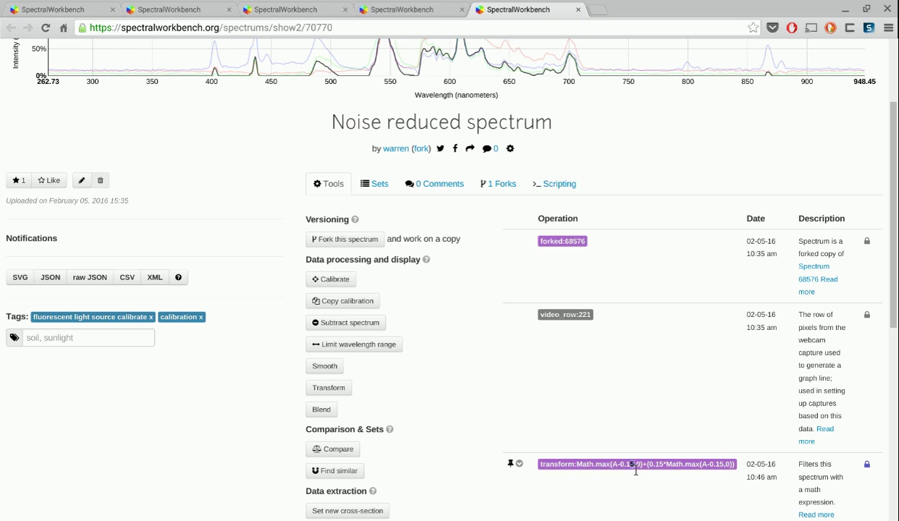
double_click(633, 466)
click(652, 473)
Return to the Baseline noise reduction test set graphing both spectra together.
scroll(691, 242, up, 3)
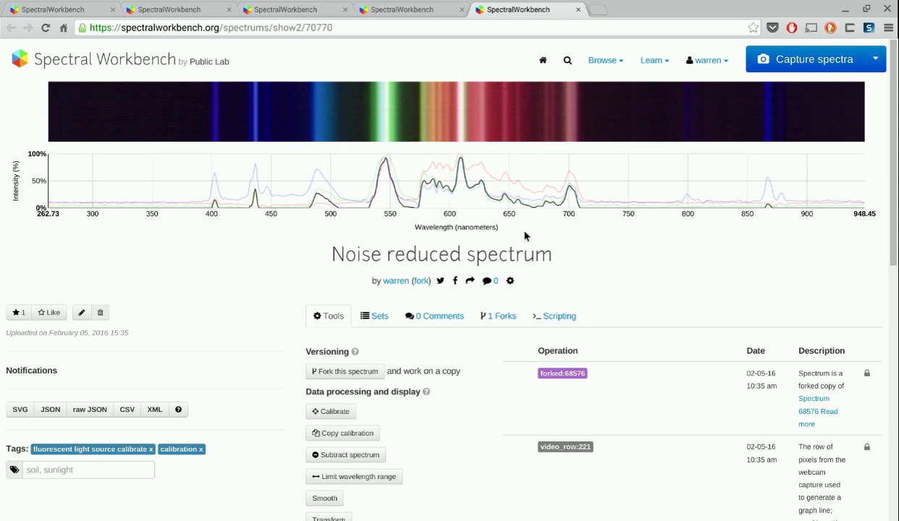
scroll(685, 484, down, 2)
scroll(684, 484, up, 2)
scroll(649, 385, down, 5)
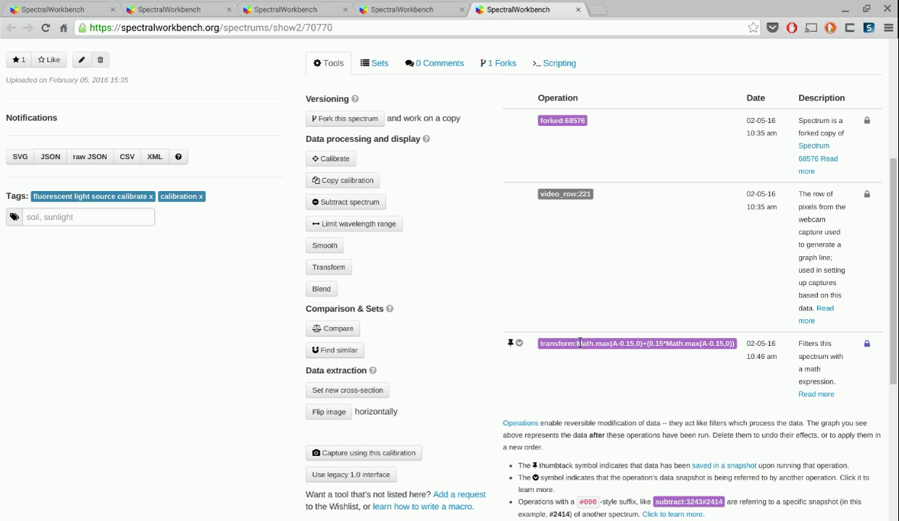
scroll(682, 335, up, 5)
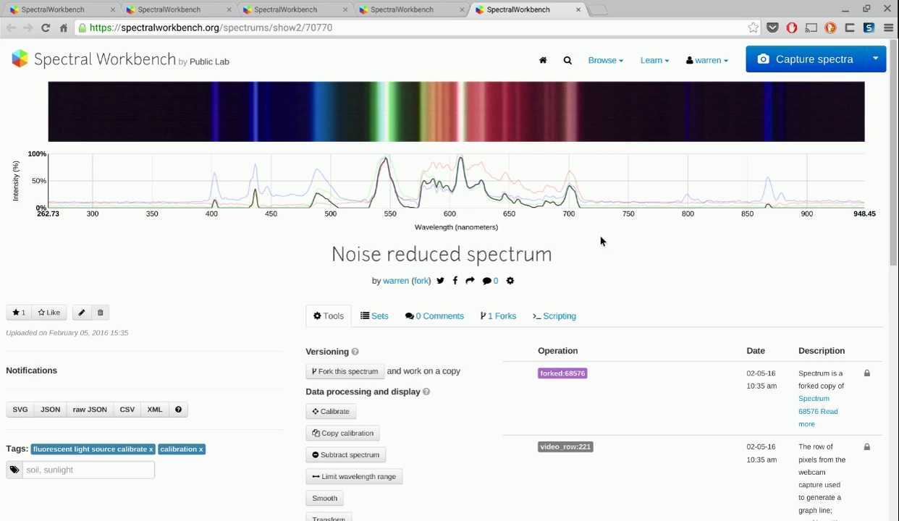
click(421, 10)
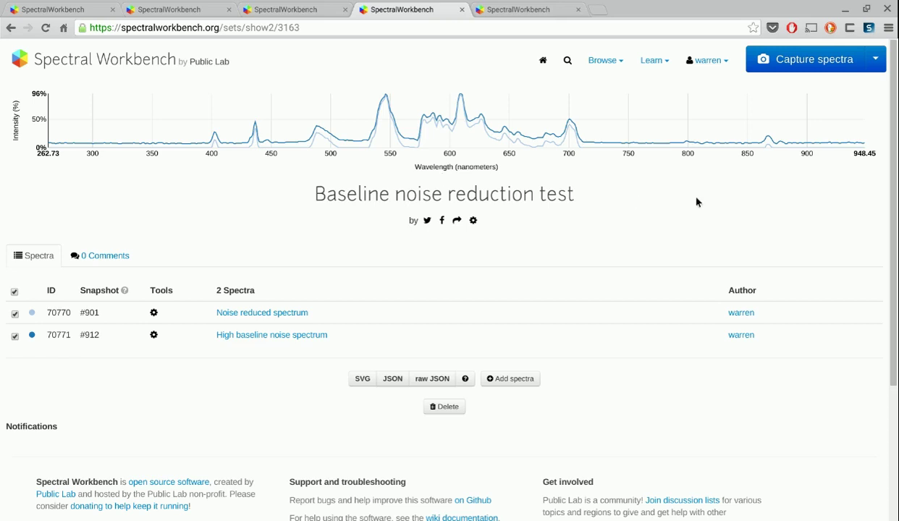
click(504, 11)
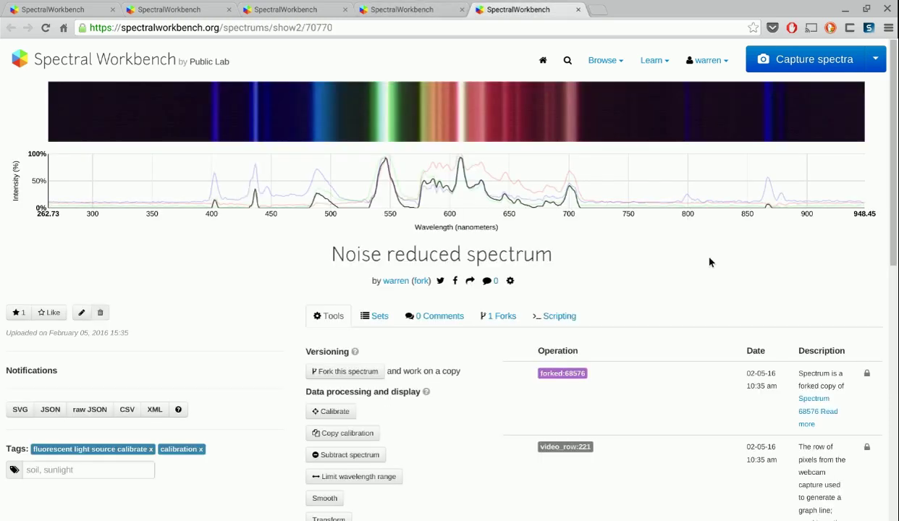
scroll(709, 262, down, 3)
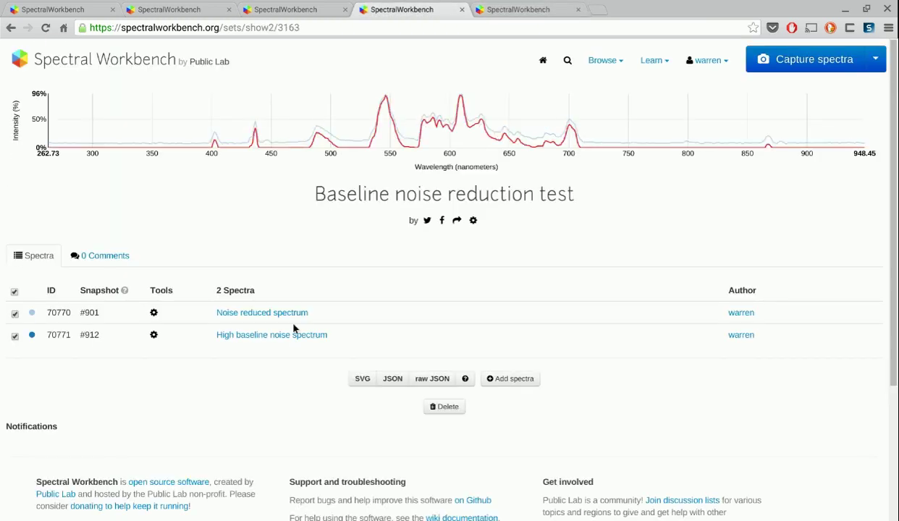
click(300, 13)
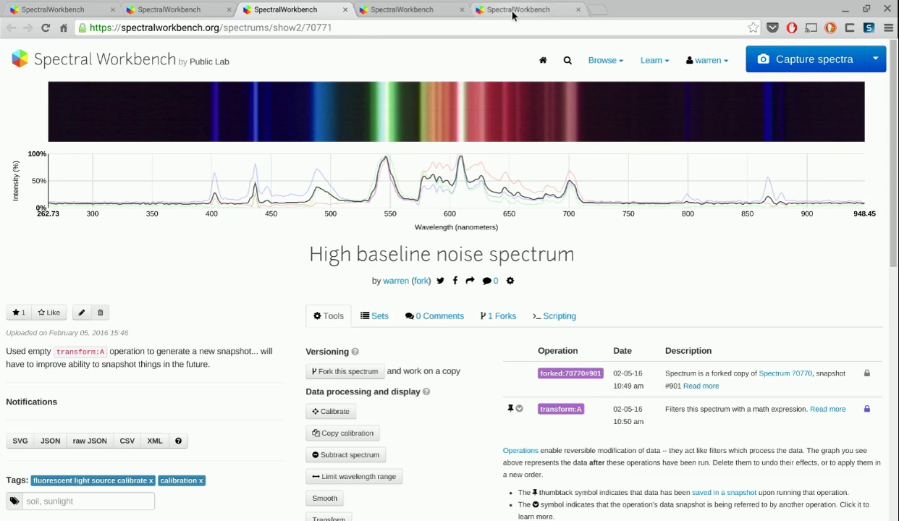
click(510, 13)
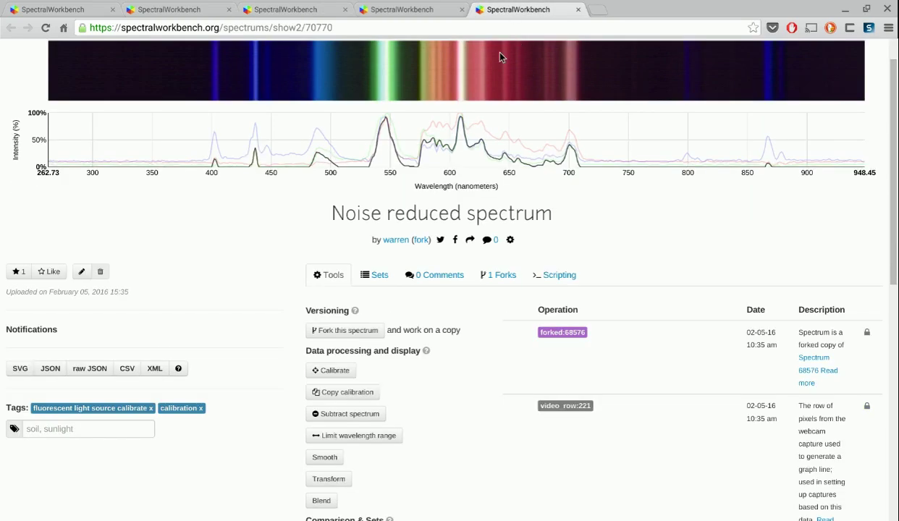
double_click(322, 27)
key(ctrl+c)
click(293, 72)
click(284, 9)
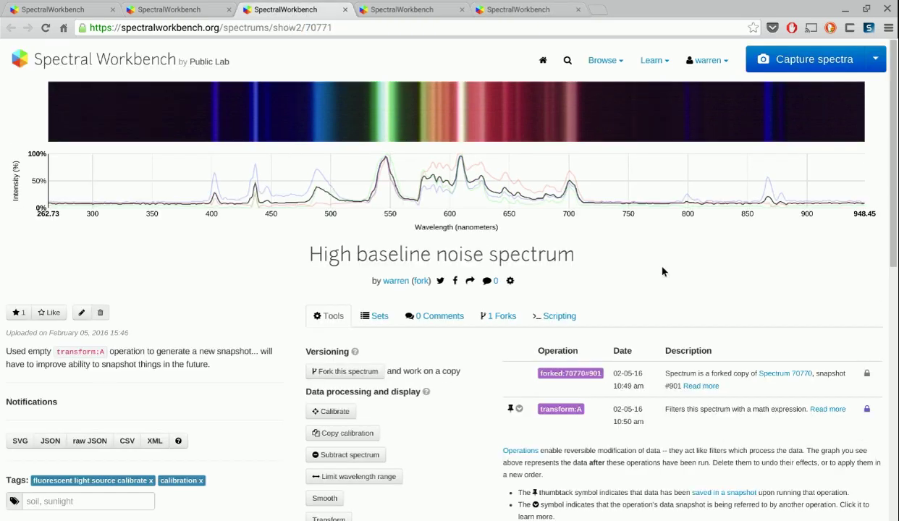
Subtract spectrum #70770 (Noise reduced spectrum) from the High baseline noise spectrum.
scroll(662, 271, down, 1)
click(382, 432)
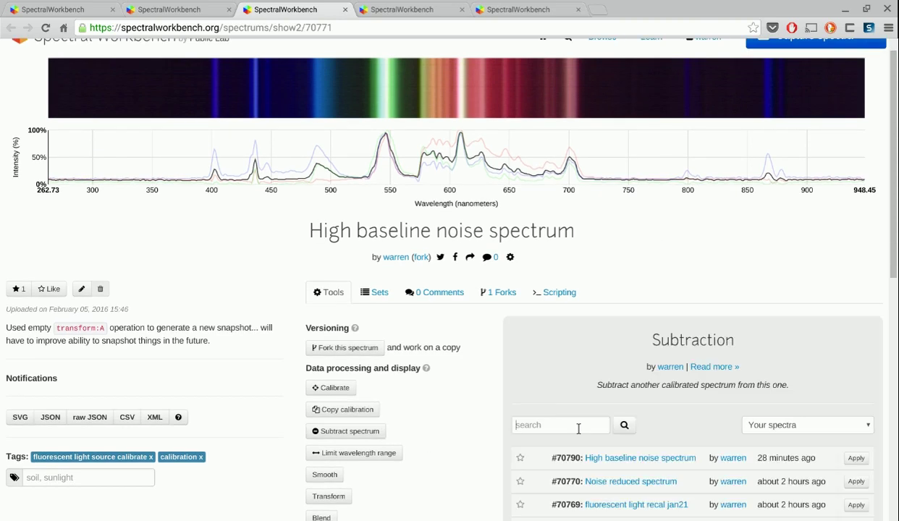
text(70770)
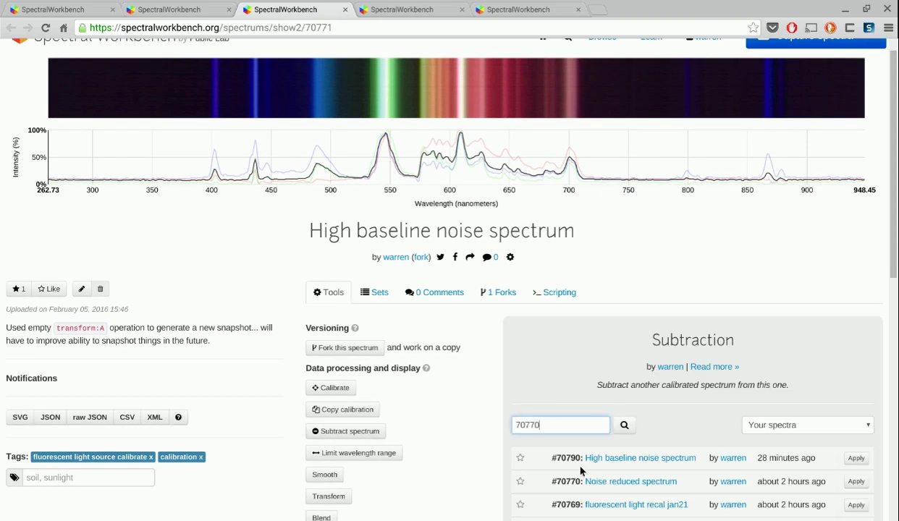
click(634, 428)
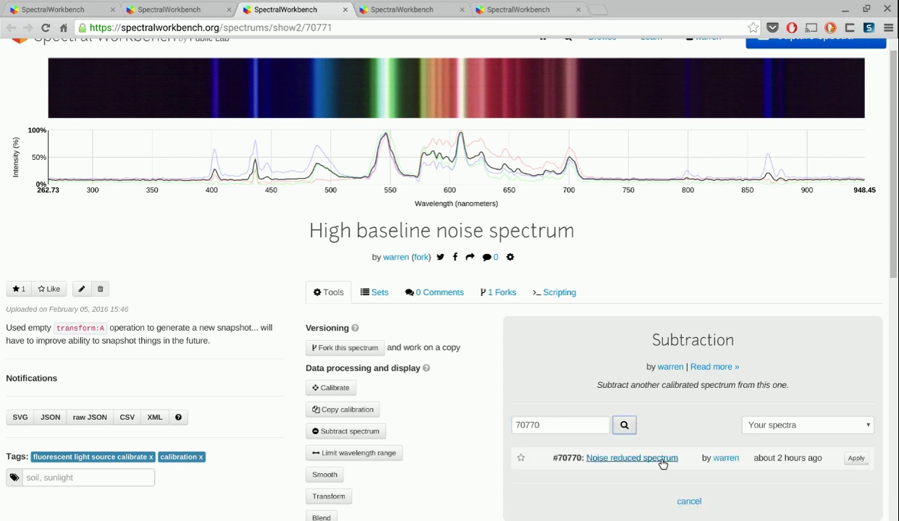
click(856, 458)
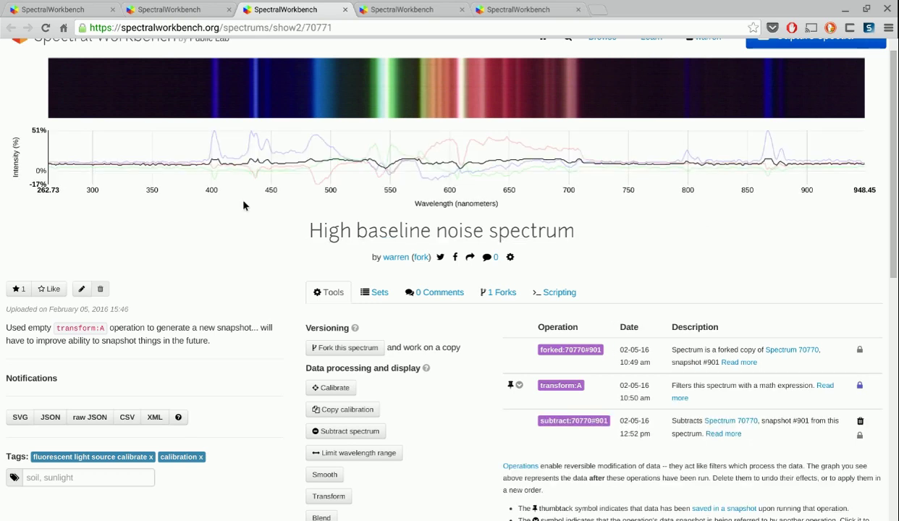
Glance at the test set, then open Compare on the High baseline noise spectrum page.
mouse_move(255, 165)
mouse_move(418, 165)
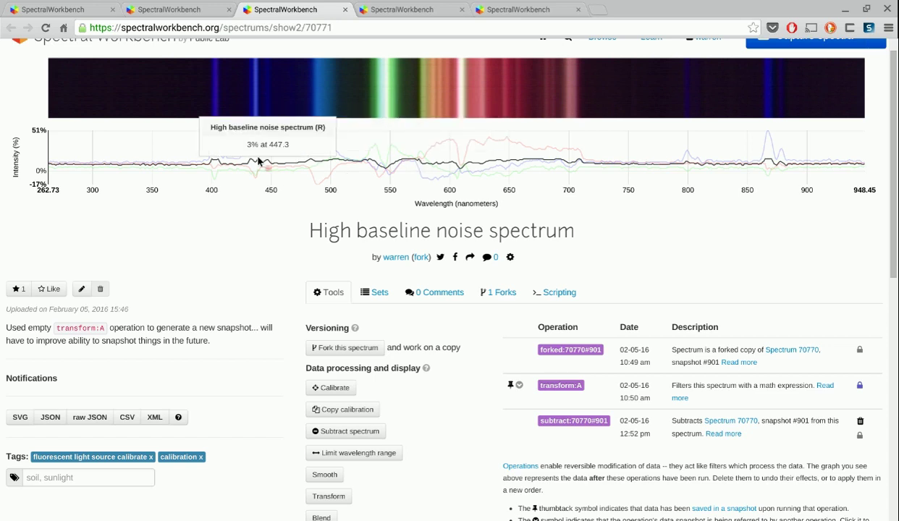
click(379, 11)
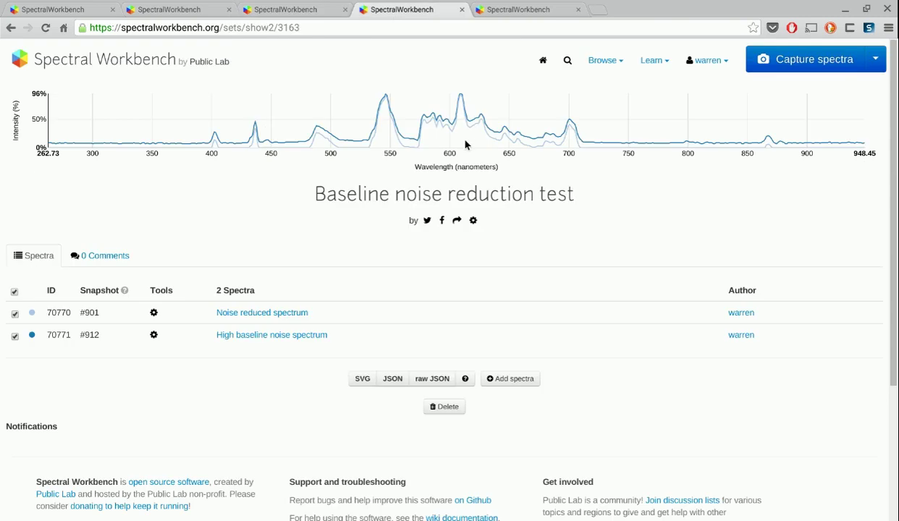
click(304, 12)
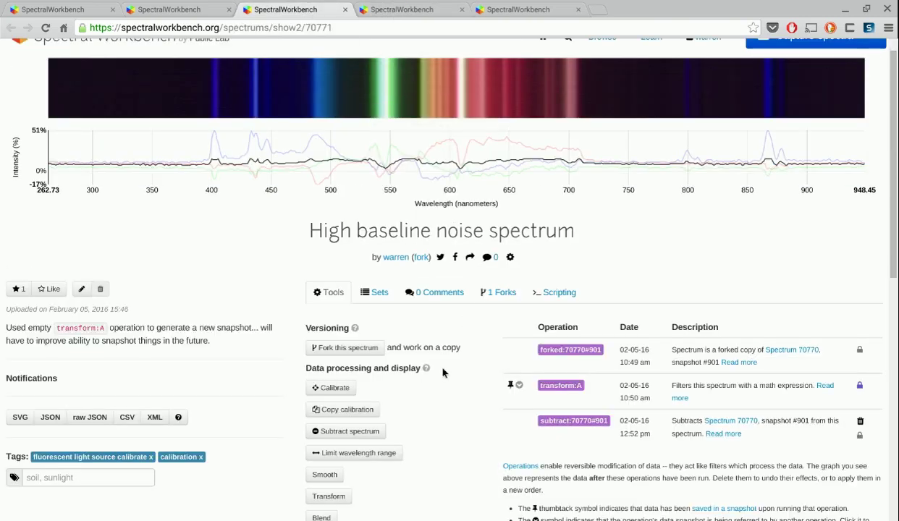
scroll(442, 373, down, 1)
click(341, 505)
Overlay spectrum #70770 via Compare, review the Comparisons tab, and return to the tools.
click(629, 377)
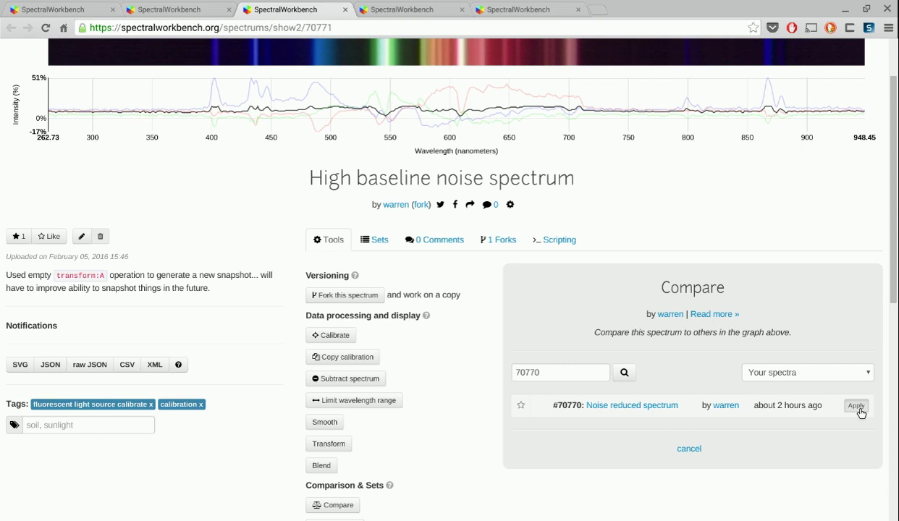
click(856, 405)
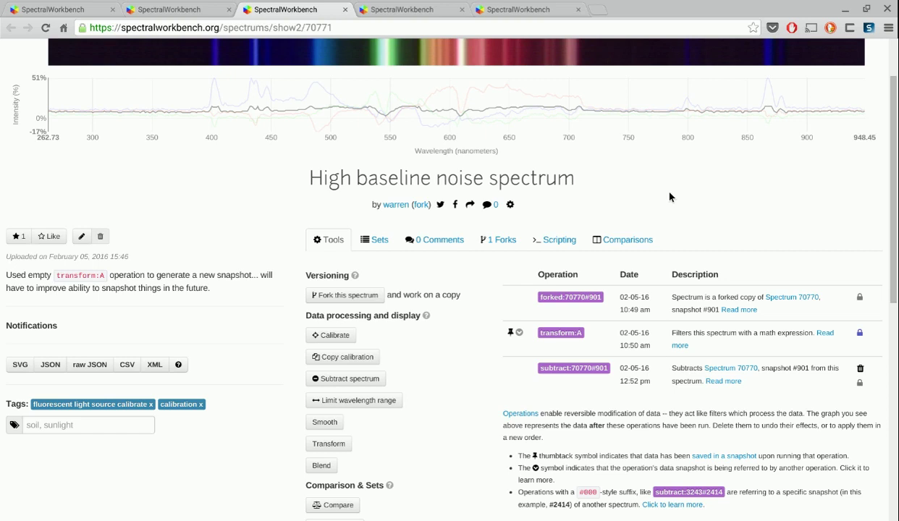
scroll(670, 197, up, 1)
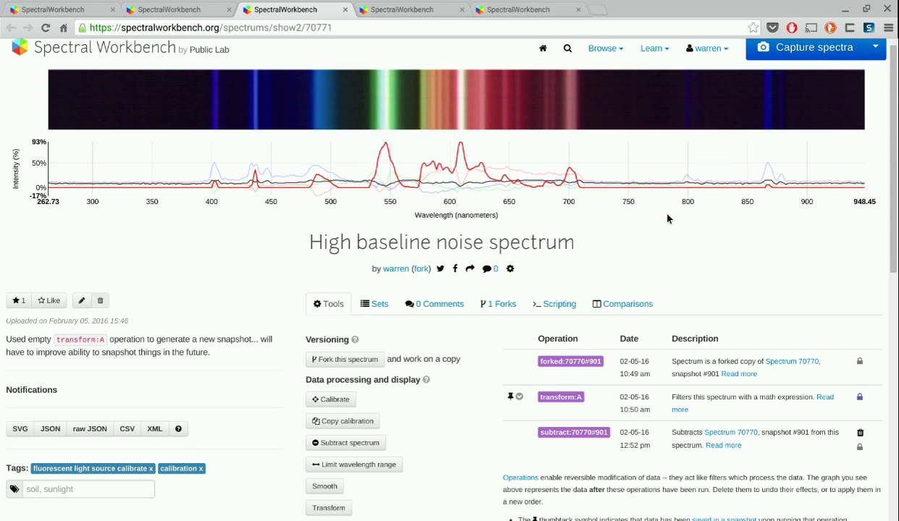
click(624, 304)
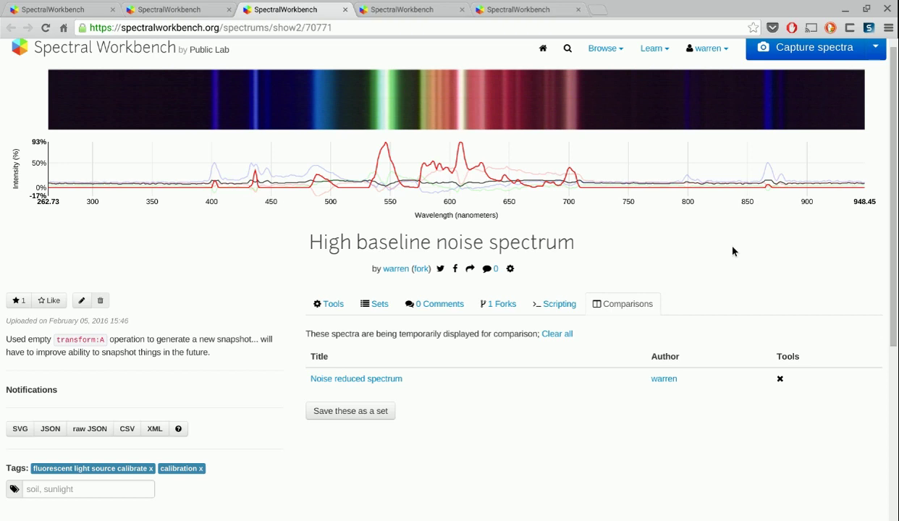
click(338, 305)
scroll(295, 323, down, 2)
scroll(292, 332, down, 1)
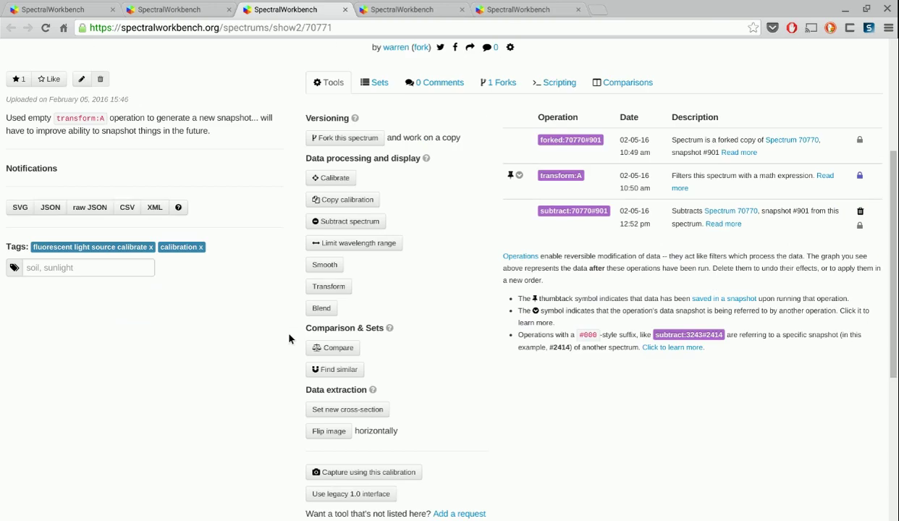
Start a Blend with spectrum id 70770, leaving the expression field empty.
click(321, 309)
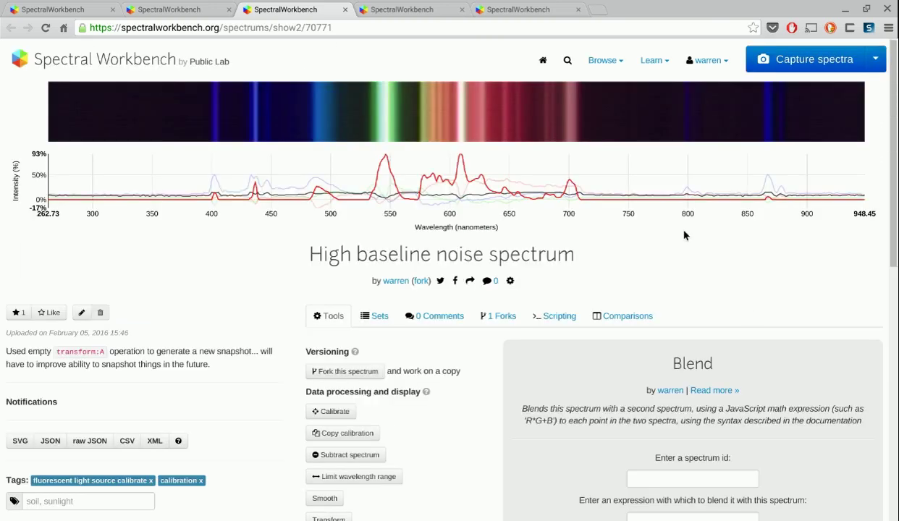
scroll(470, 404, down, 2)
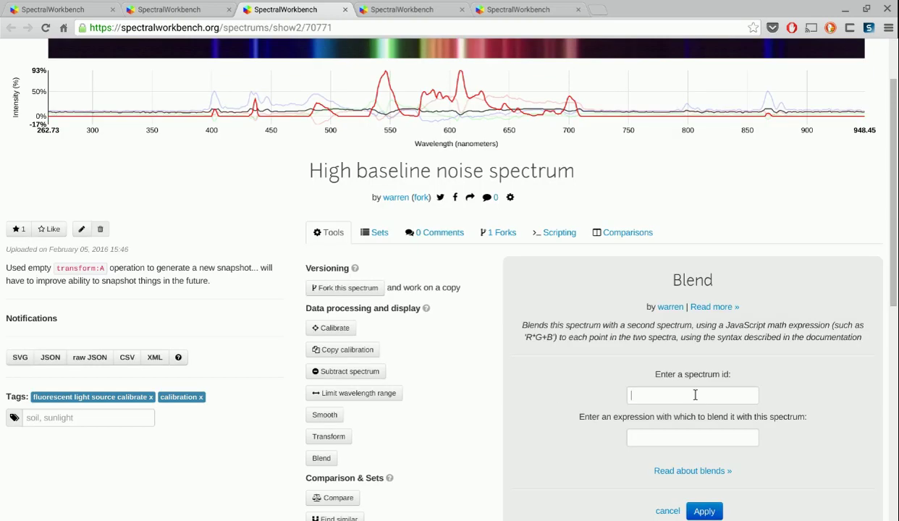
key(ctrl+v)
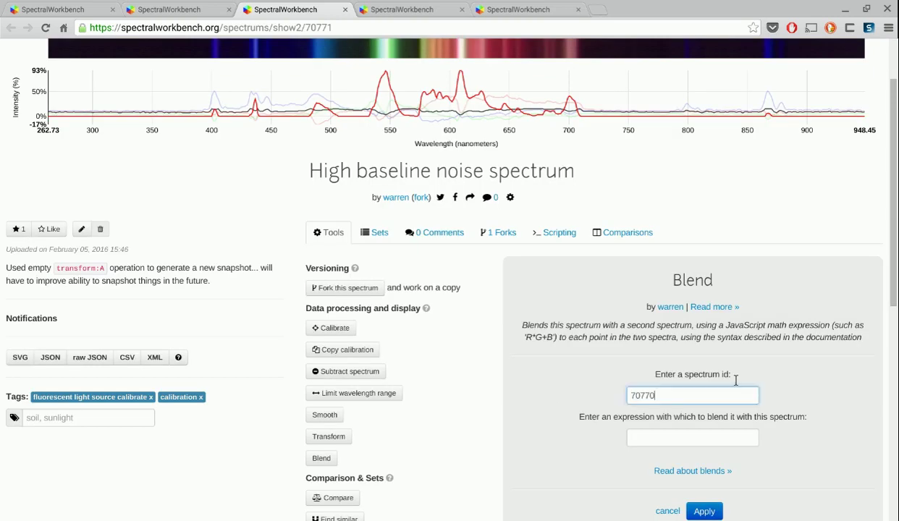
click(740, 445)
scroll(427, 214, up, 2)
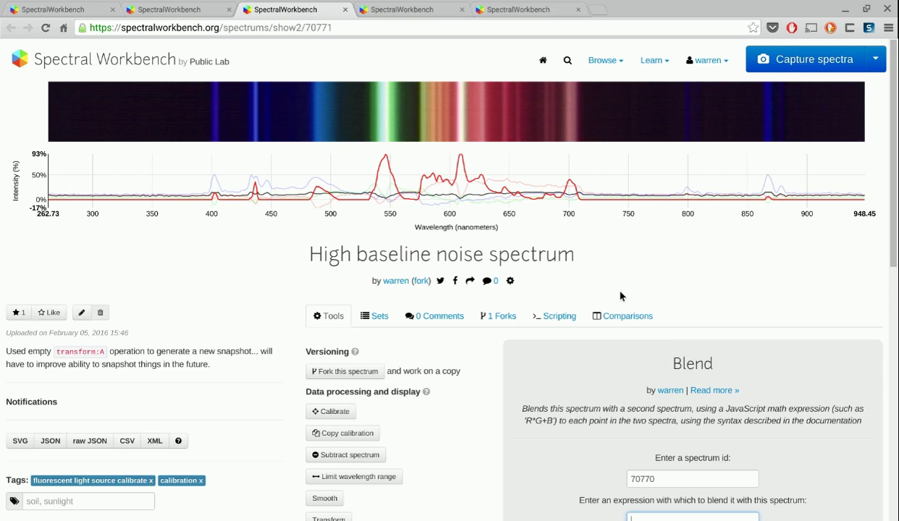
scroll(620, 296, down, 2)
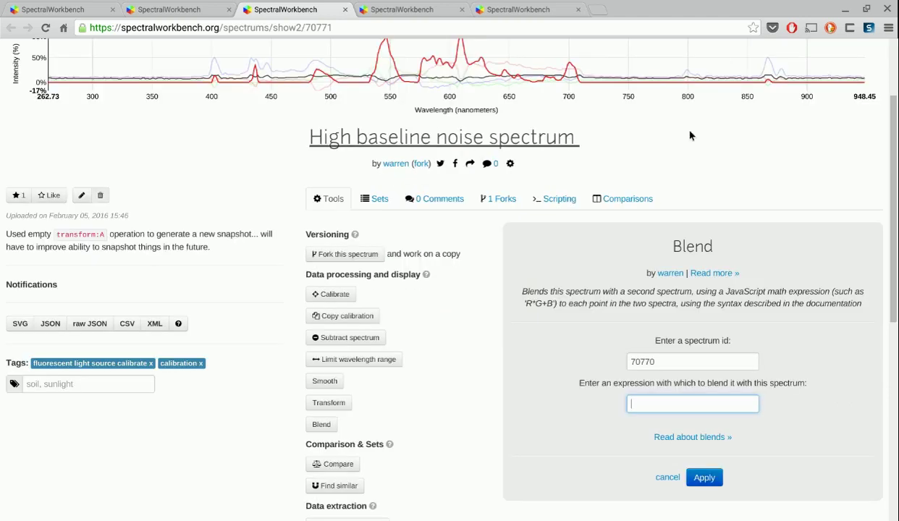
click(504, 292)
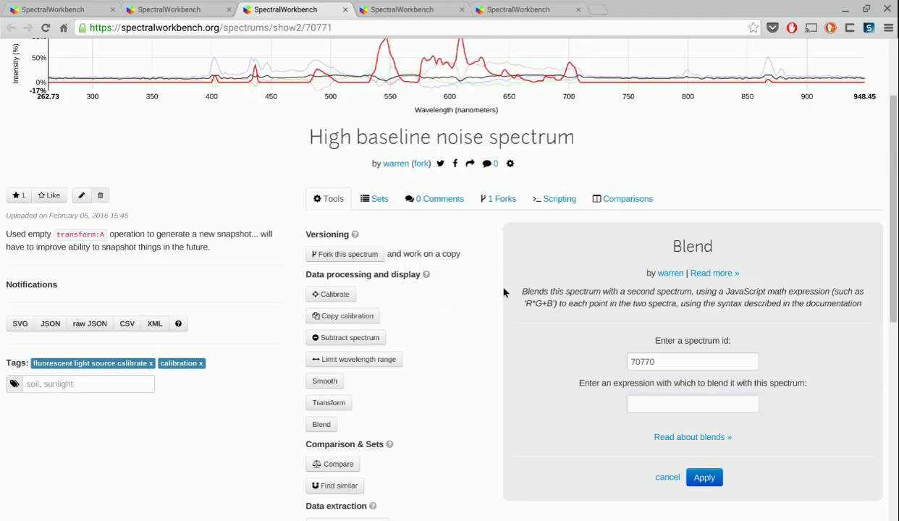
scroll(506, 303, up, 2)
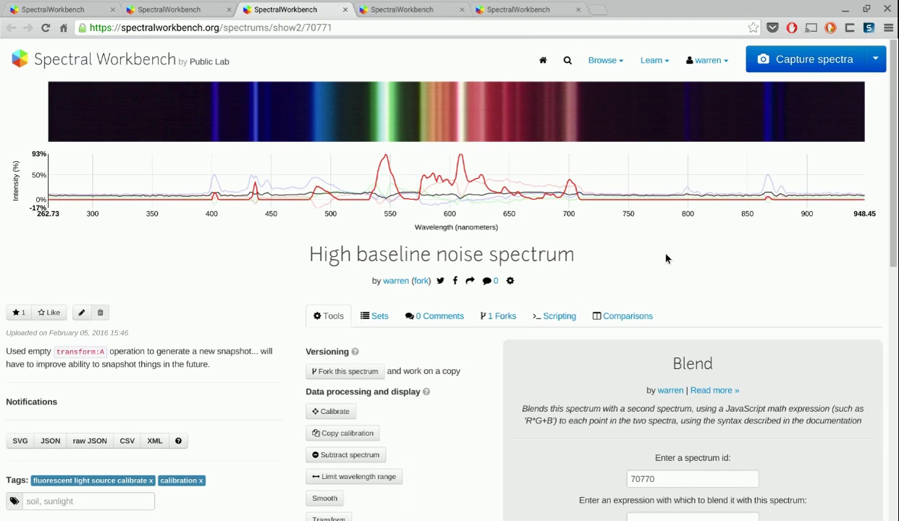
scroll(799, 275, down, 1)
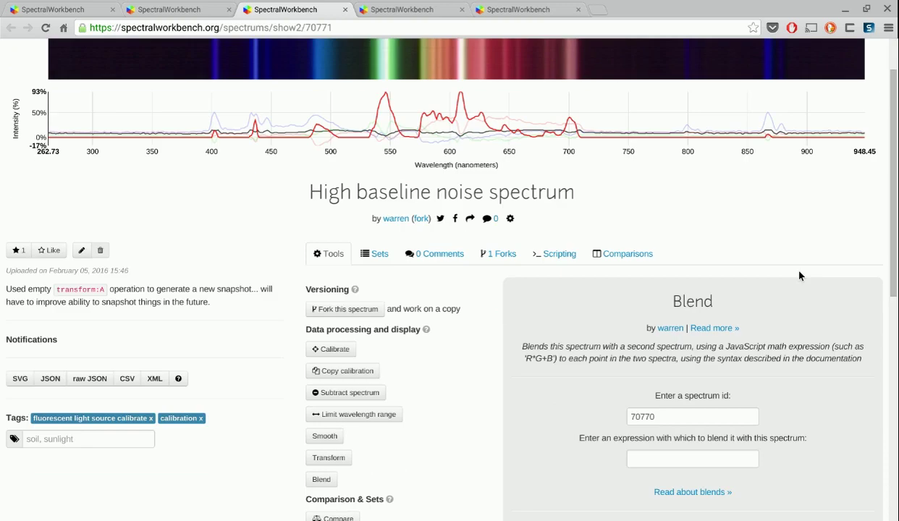
scroll(800, 276, up, 1)
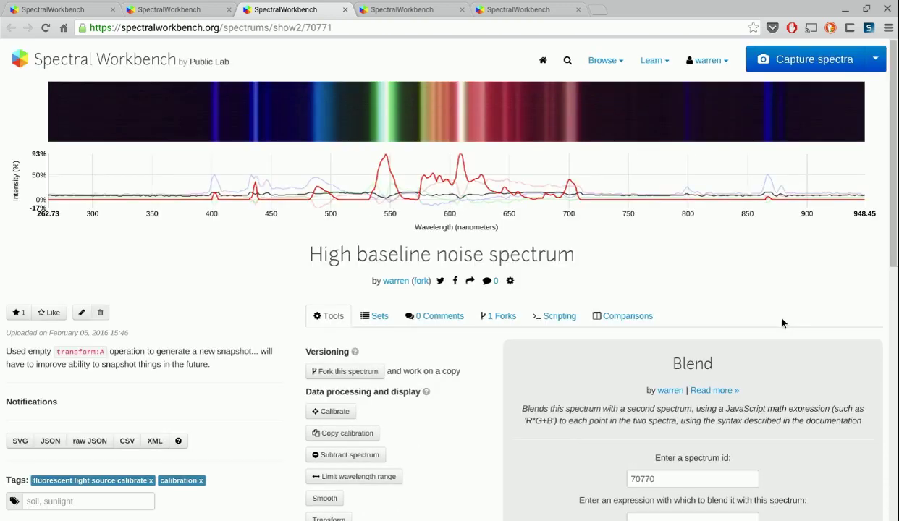